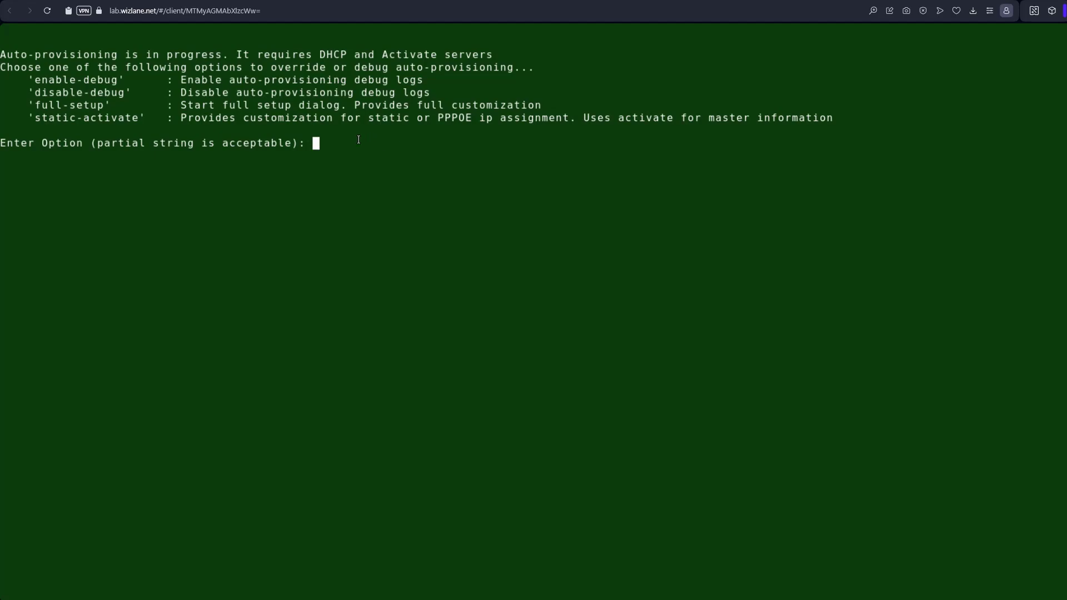
Choose the static-activate provisioning option in the gateway setup
{"action": "type", "text": "static"}
{"action": "type", "text": "-"}
{"action": "type", "text": "-activ"}
{"action": "key", "text": "BackSpace"}
{"action": "key", "text": "BackSpace"}
{"action": "key", "text": "BackSpace"}
{"action": "key", "text": "BackSpace"}
{"action": "key", "text": "BackSpace"}
{"action": "key", "text": "BackSpace"}
{"action": "key", "text": "Return"}
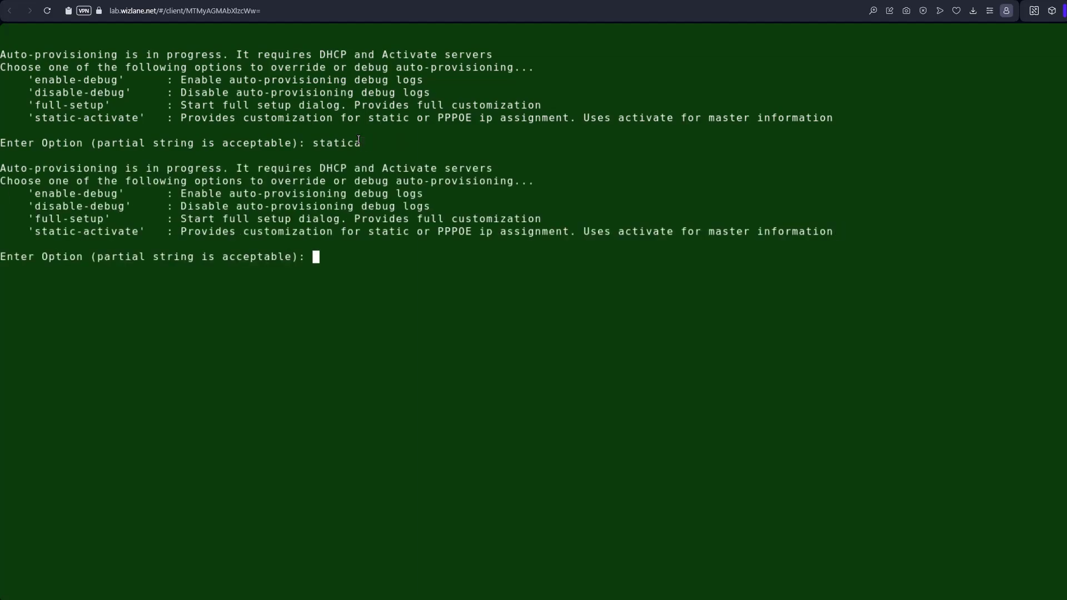
{"action": "type", "text": "static"}
{"action": "key", "text": "Return"}
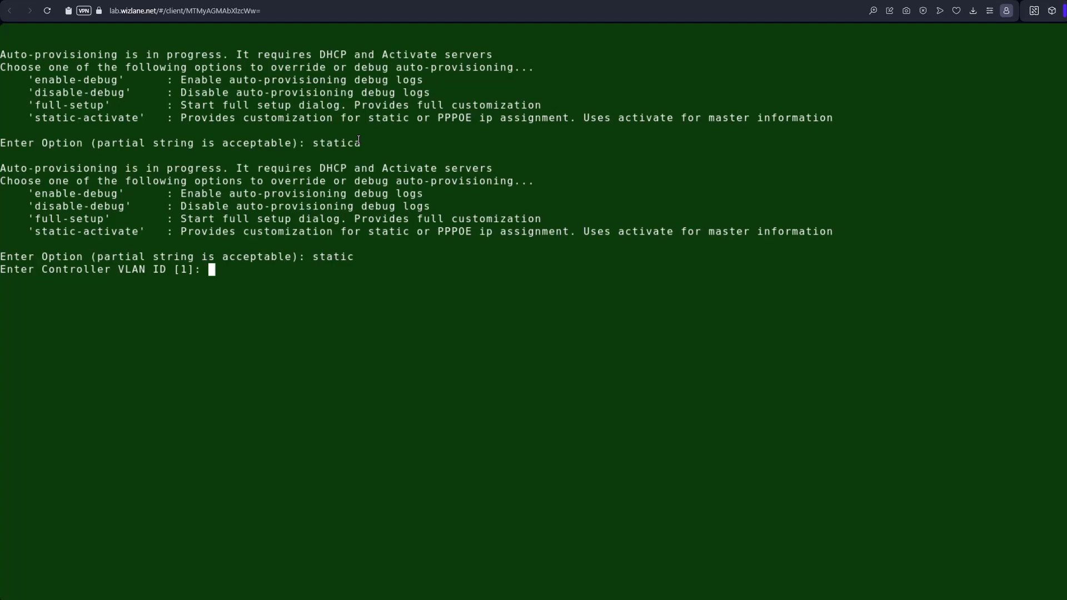
Set controller VLAN 1121, uplink ge 0/0/1 as trunk, native VLAN 1120, static IP
{"action": "type", "text": "1121"}
{"action": "key", "text": "Return"}
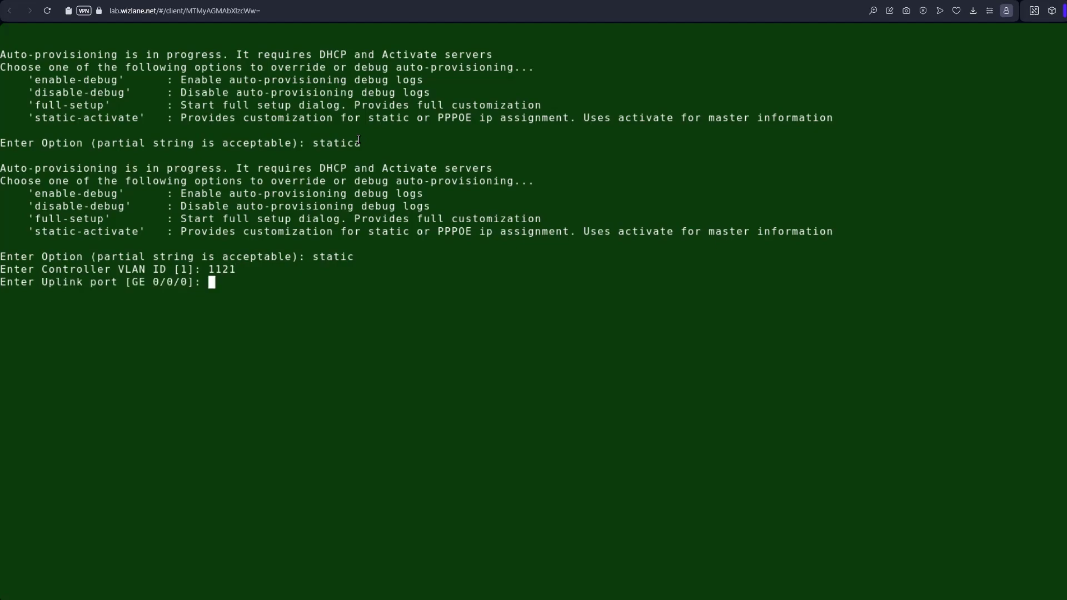
{"action": "type", "text": "ge 0/0/1"}
{"action": "key", "text": "Return"}
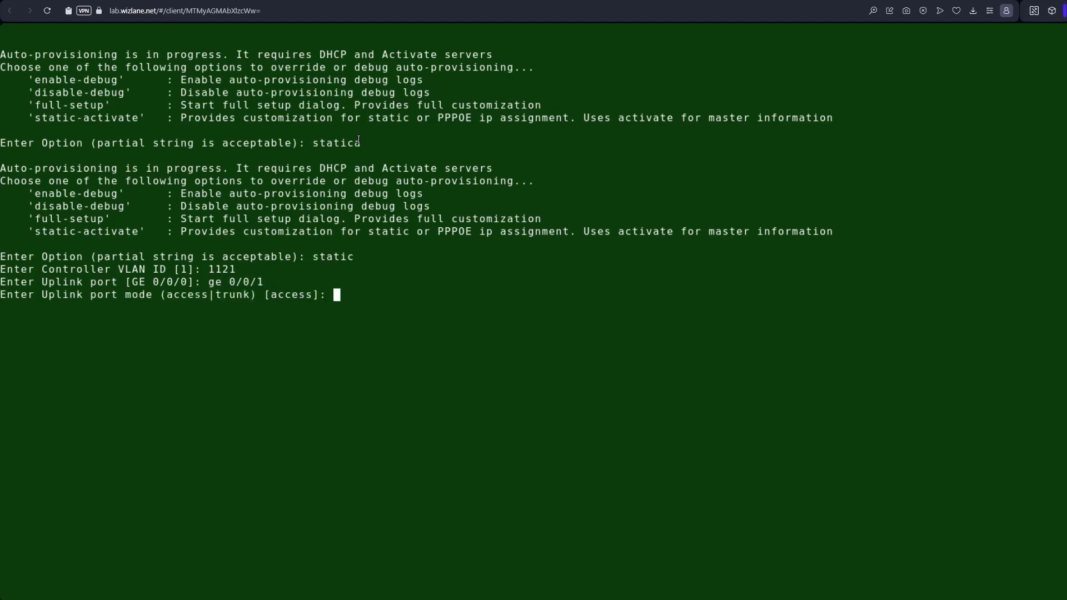
{"action": "type", "text": "trunk"}
{"action": "key", "text": "Return"}
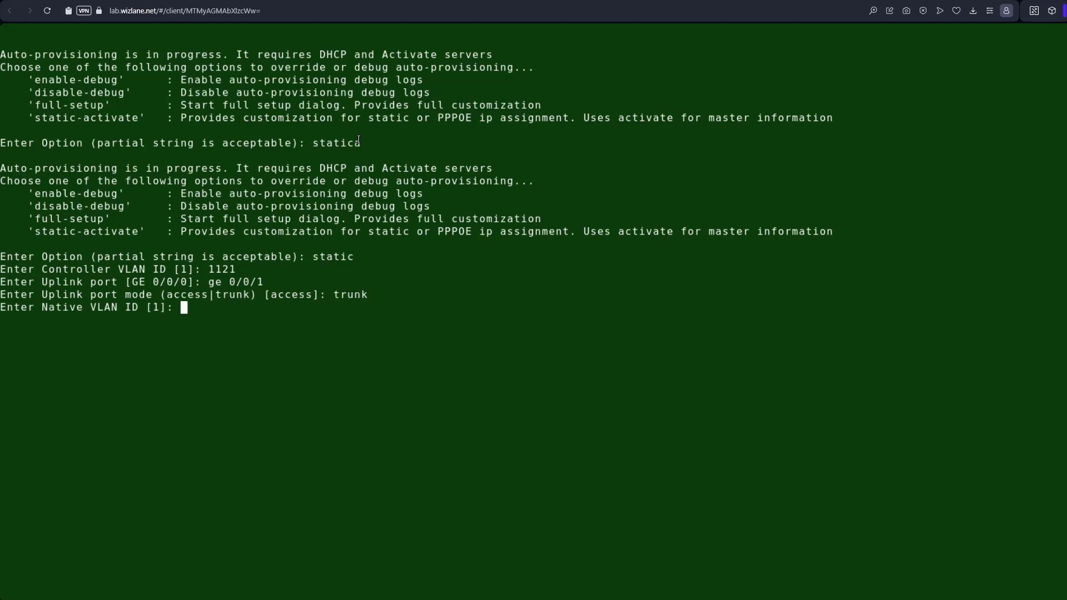
{"action": "type", "text": "1120"}
{"action": "key", "text": "Return"}
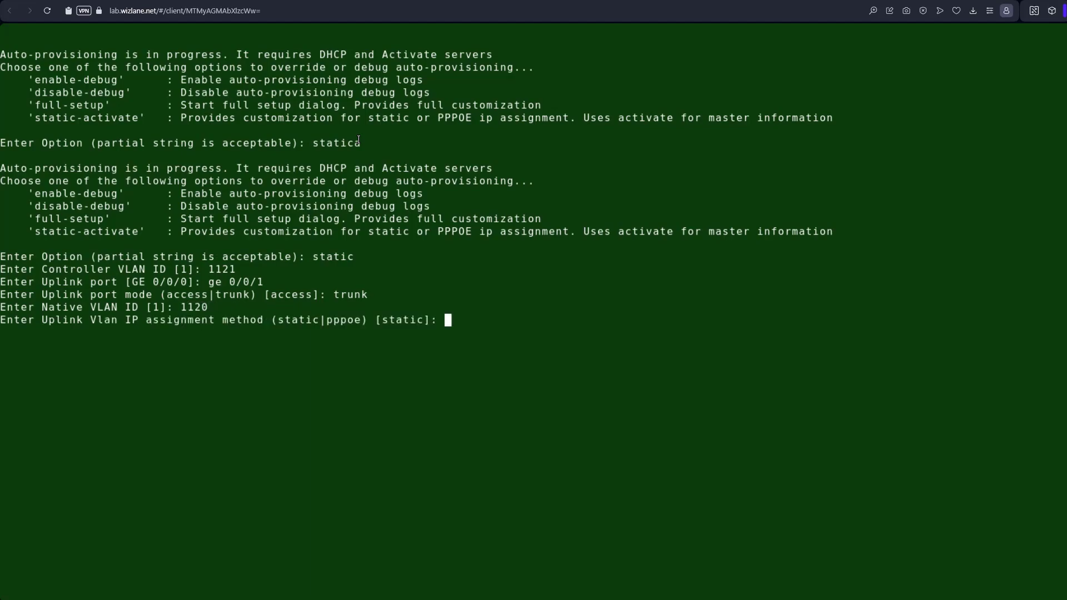
{"action": "key", "text": "Return"}
Give the uplink 172.16.121.100/255.255.255.0, gateway 172.16.121.1 and DNS 10.254.1.21
{"action": "type", "text": "1"}
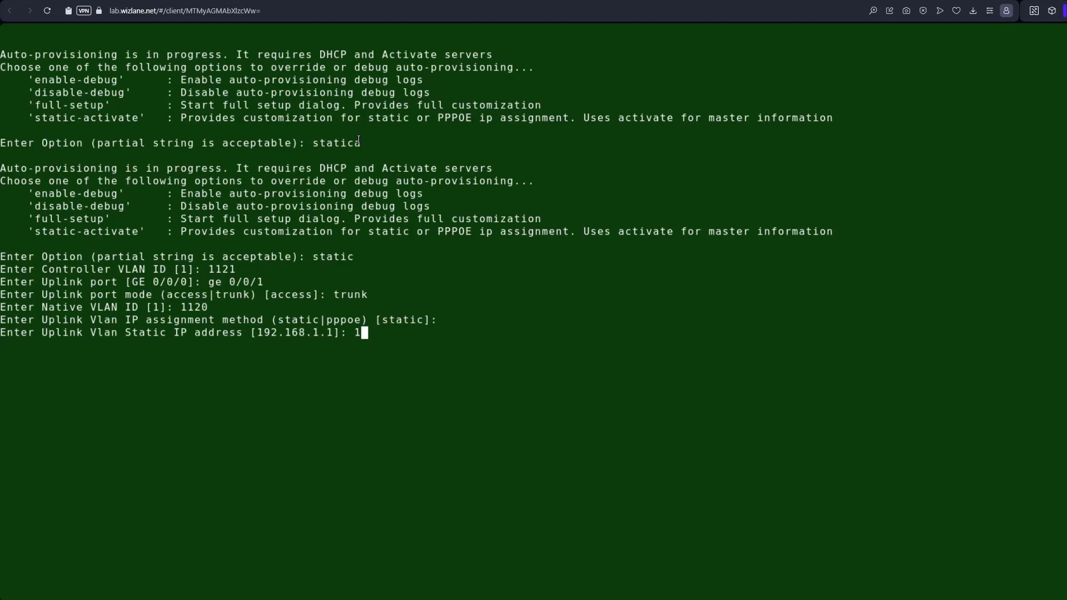
{"action": "type", "text": "72.16"}
{"action": "type", "text": ".121.100"}
{"action": "key", "text": "Return"}
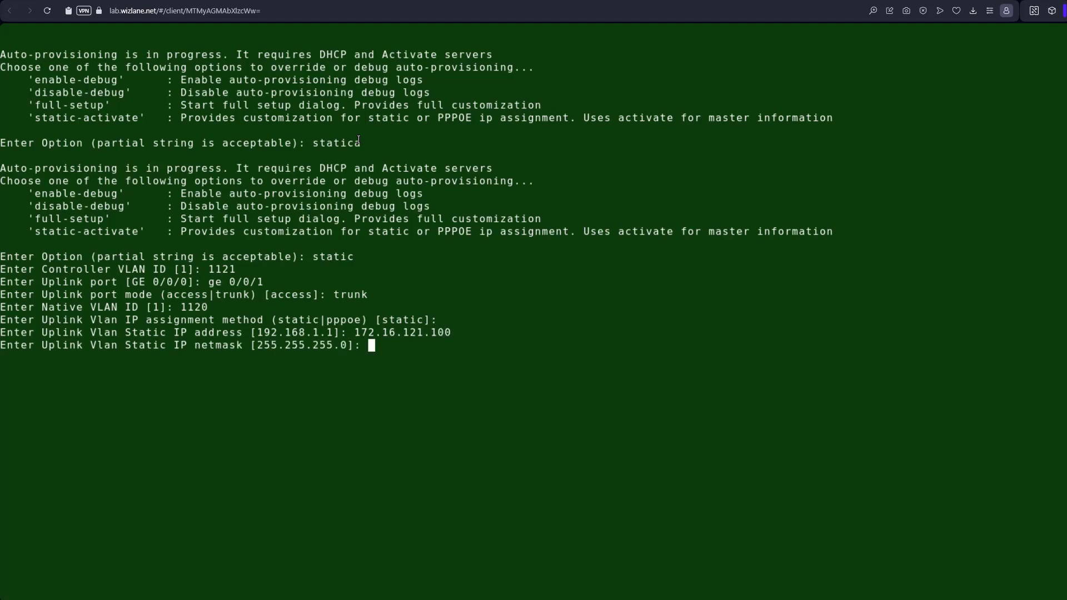
{"action": "key", "text": "Return"}
{"action": "type", "text": "172.1"}
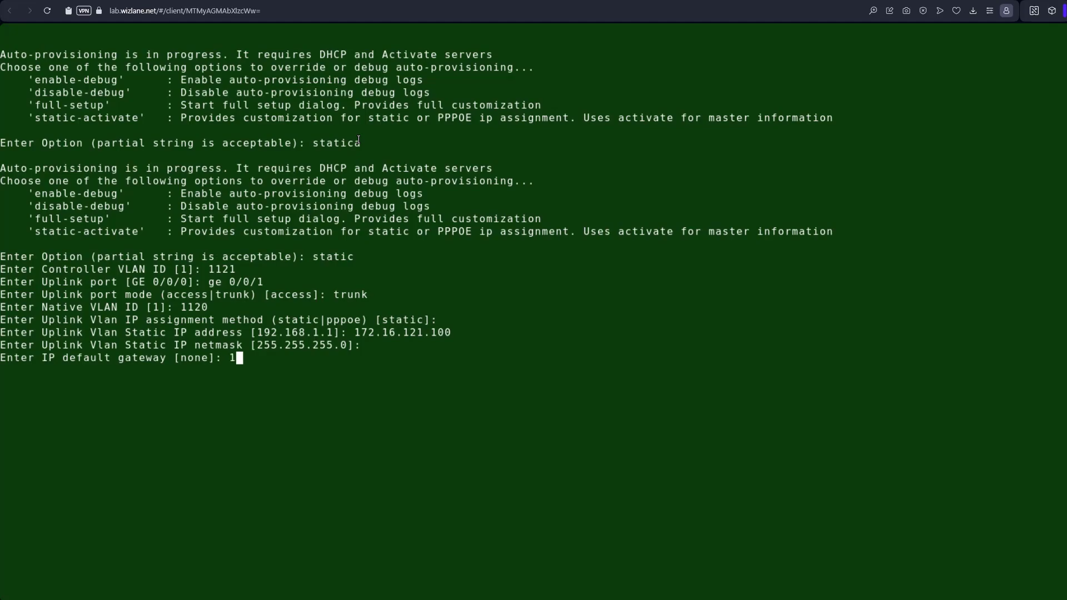
{"action": "type", "text": "6"}
{"action": "type", "text": ".121"}
{"action": "type", "text": ".1"}
{"action": "key", "text": "Return"}
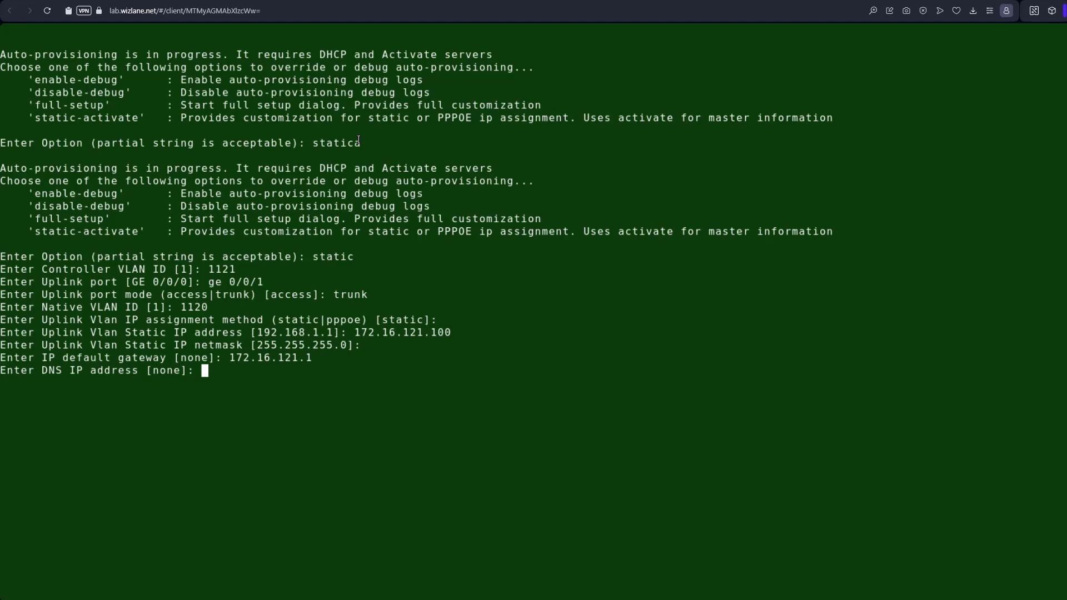
{"action": "type", "text": "10.254.1.21"}
{"action": "key", "text": "Return"}
Decline IPv6, disable spanning tree, and skip port-channel to reach the summary
{"action": "type", "text": "no"}
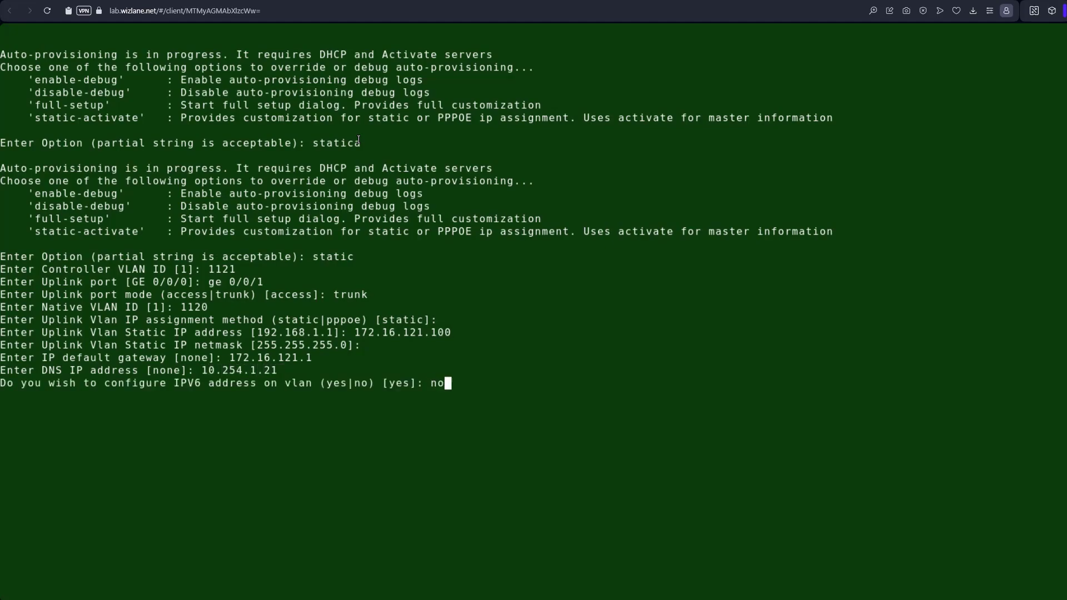
{"action": "key", "text": "Return"}
{"action": "type", "text": "yes|no)? [no]: yes"}
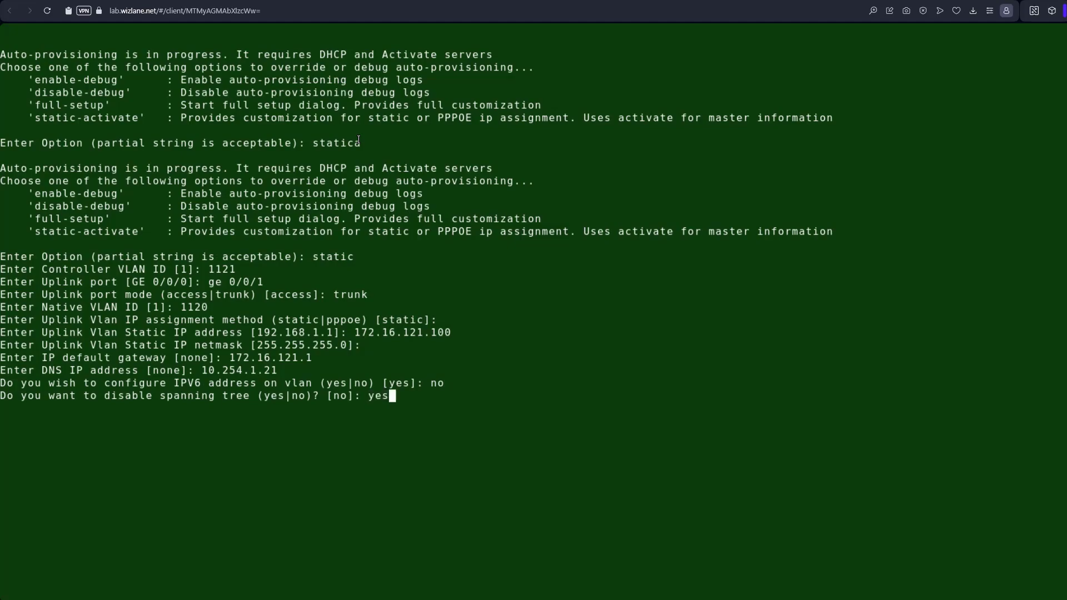
{"action": "key", "text": "Return"}
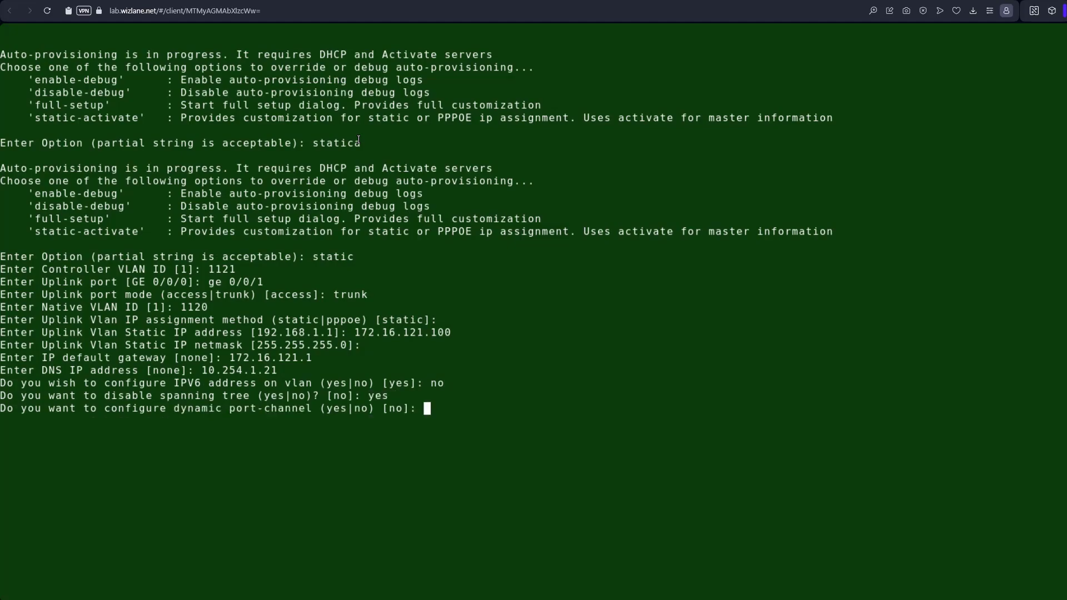
{"action": "key", "text": "Return"}
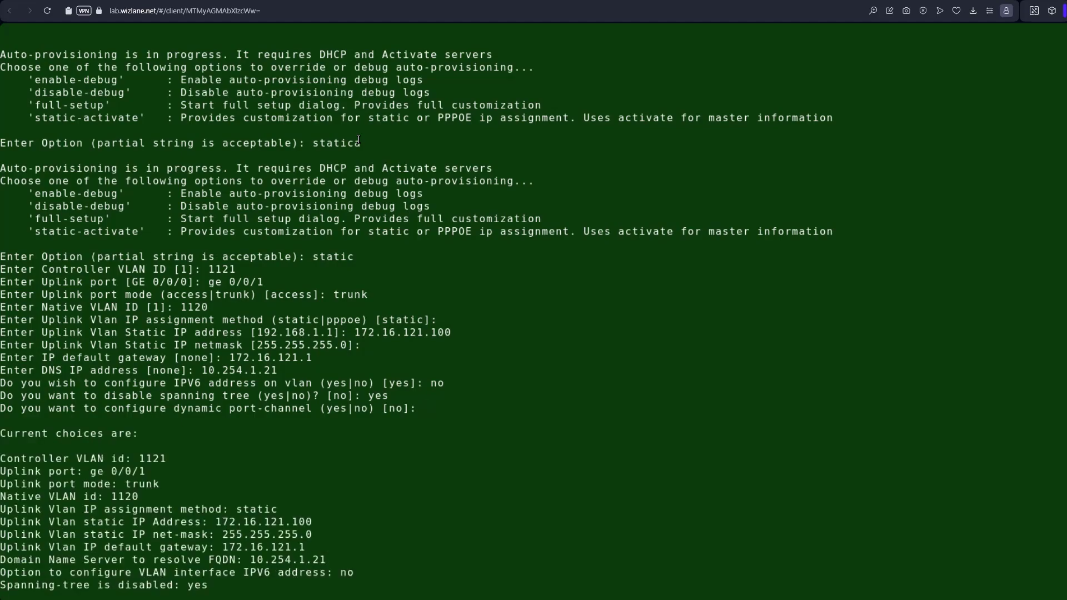
Accept the static-activate changes and let the gateway restart to the User: login prompt
{"action": "type", "text": "yes|no)yes"}
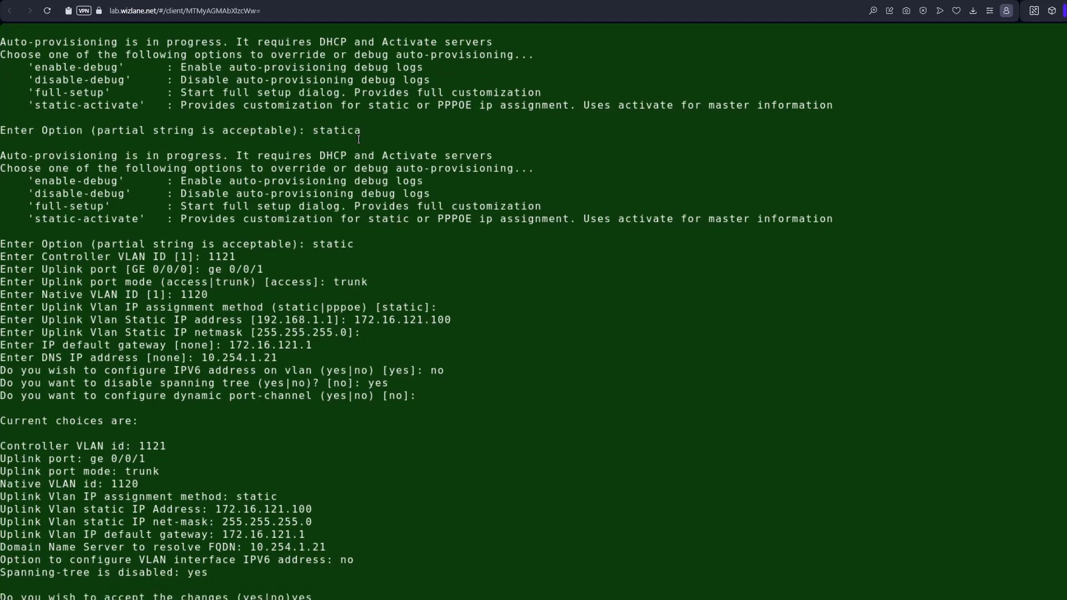
{"action": "key", "text": "Return"}
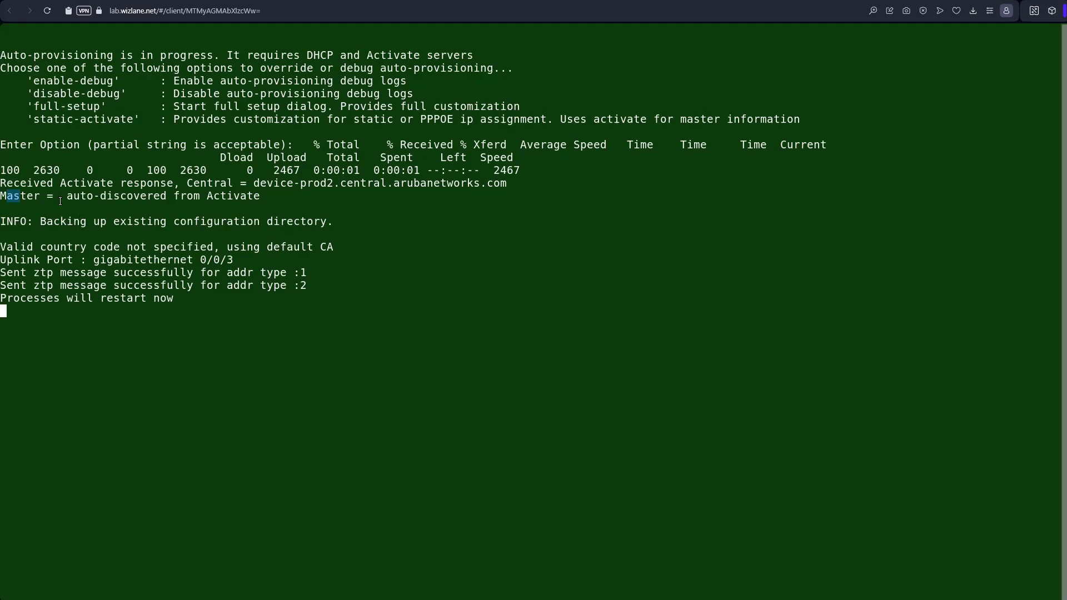
{"action": "left_click_drag", "start_coordinate": [7, 196], "coordinate": [170, 298]}
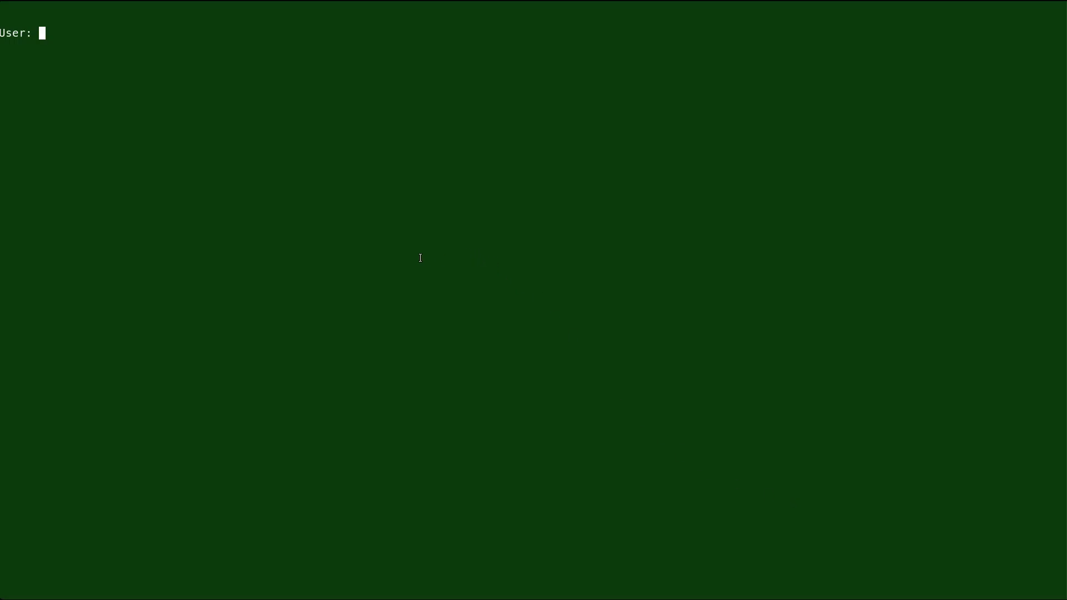
Log in with the support user name and run show ip interface brief
{"action": "type", "text": "branchsupport"}
{"action": "key", "text": "Return"}
{"action": "key", "text": "Return"}
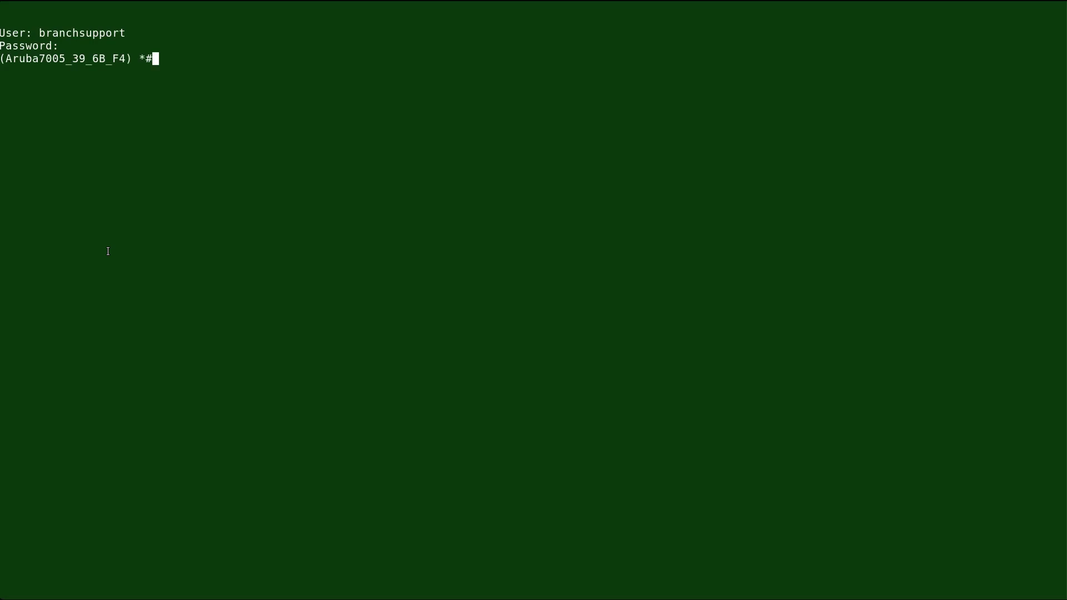
{"action": "type", "text": "show ip interface brief"}
{"action": "key", "text": "Return"}
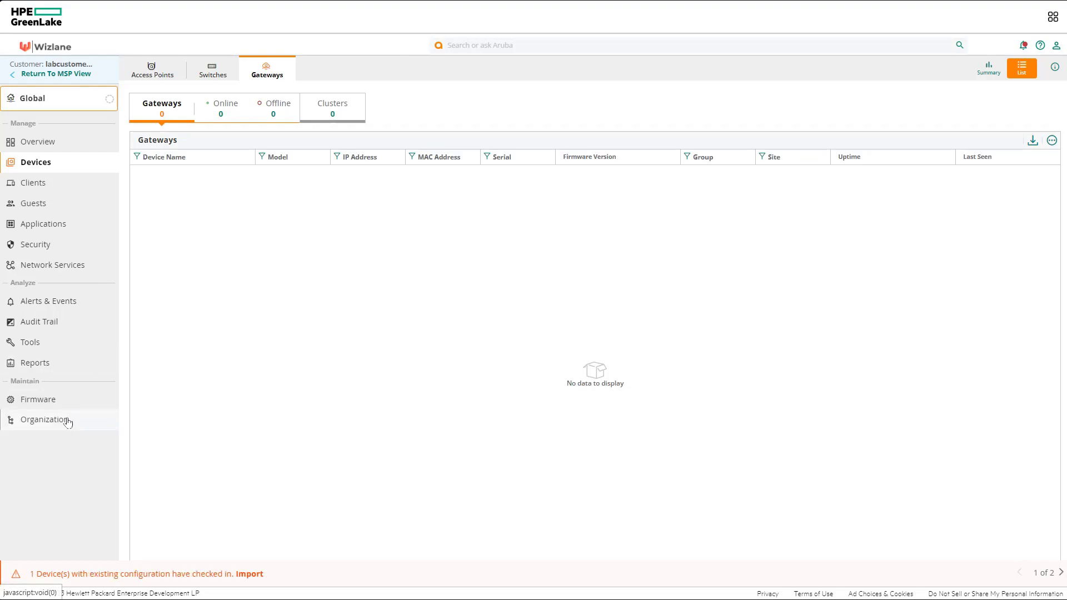
Delete the Campus AOS 10 Gateway group, leaving default and AOS 10 Group
{"action": "left_click", "coordinate": [45, 421]}
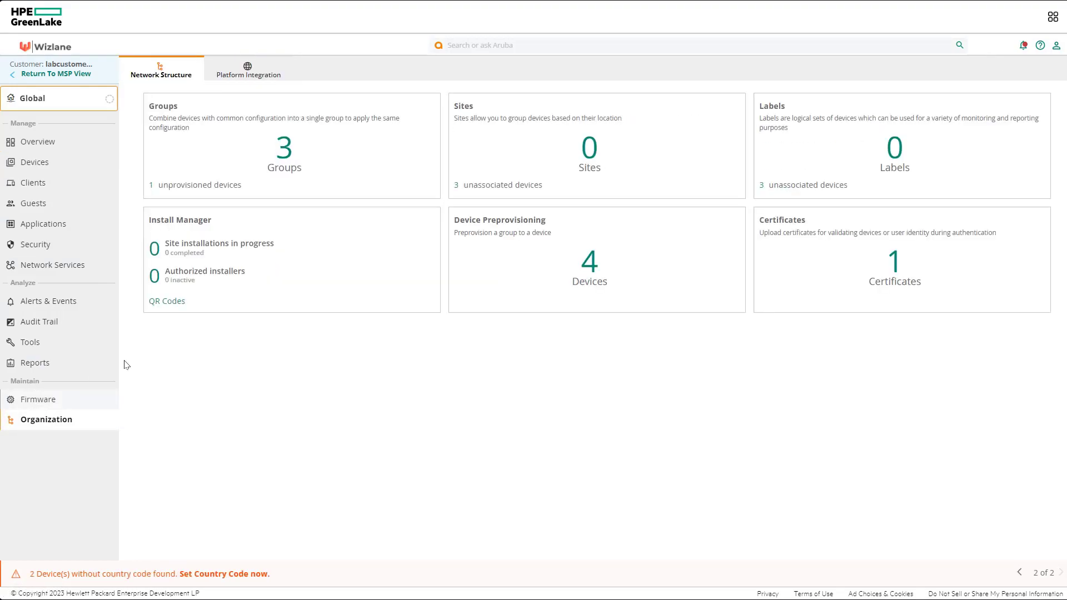
{"action": "left_click", "coordinate": [287, 157]}
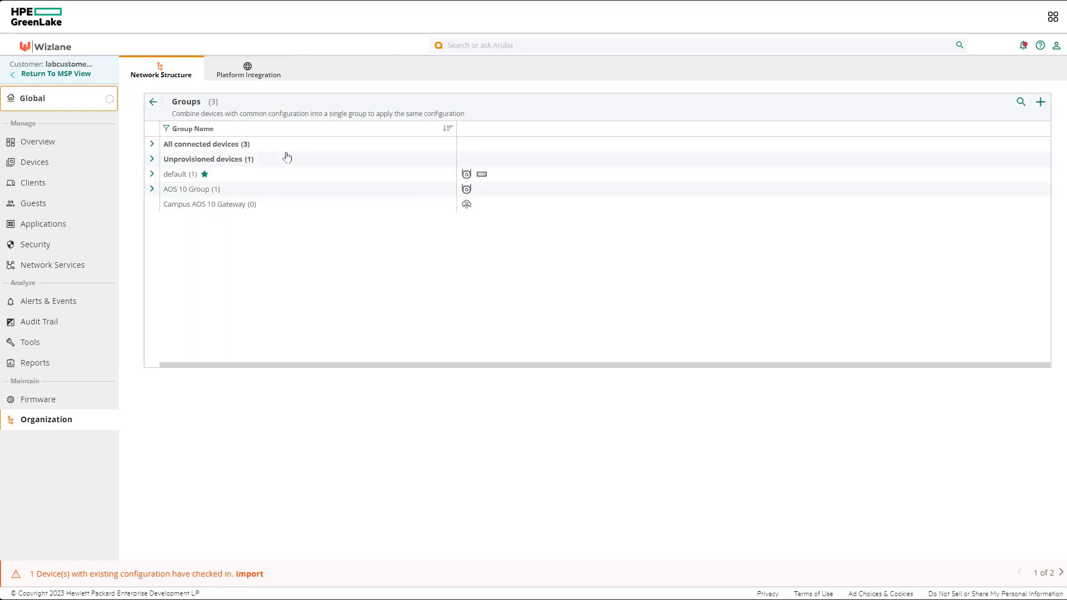
{"action": "mouse_move", "coordinate": [250, 208]}
{"action": "left_click", "coordinate": [1038, 207]}
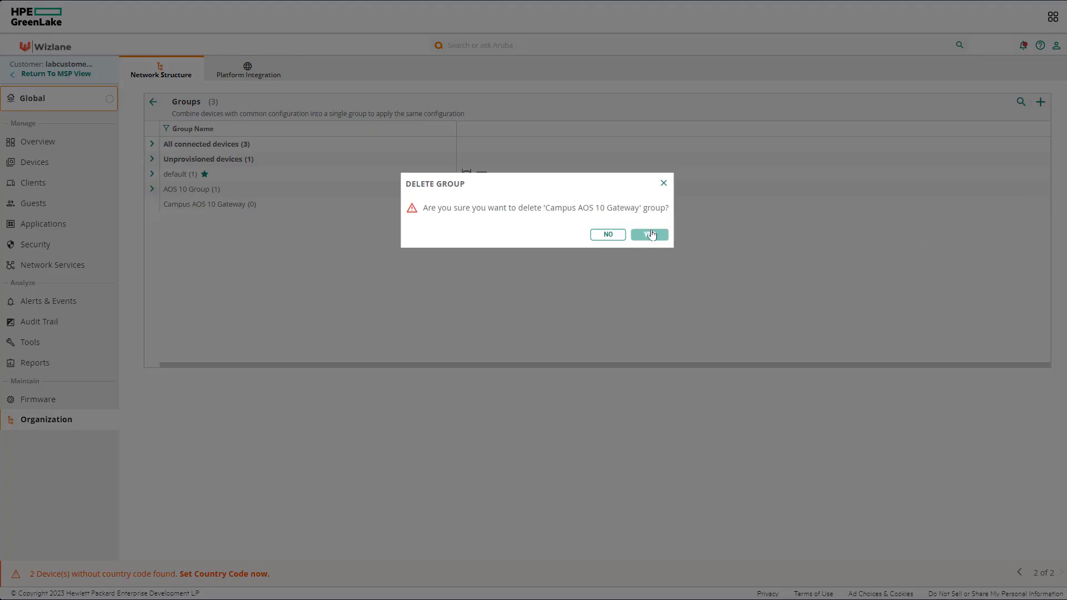
{"action": "left_click", "coordinate": [651, 235]}
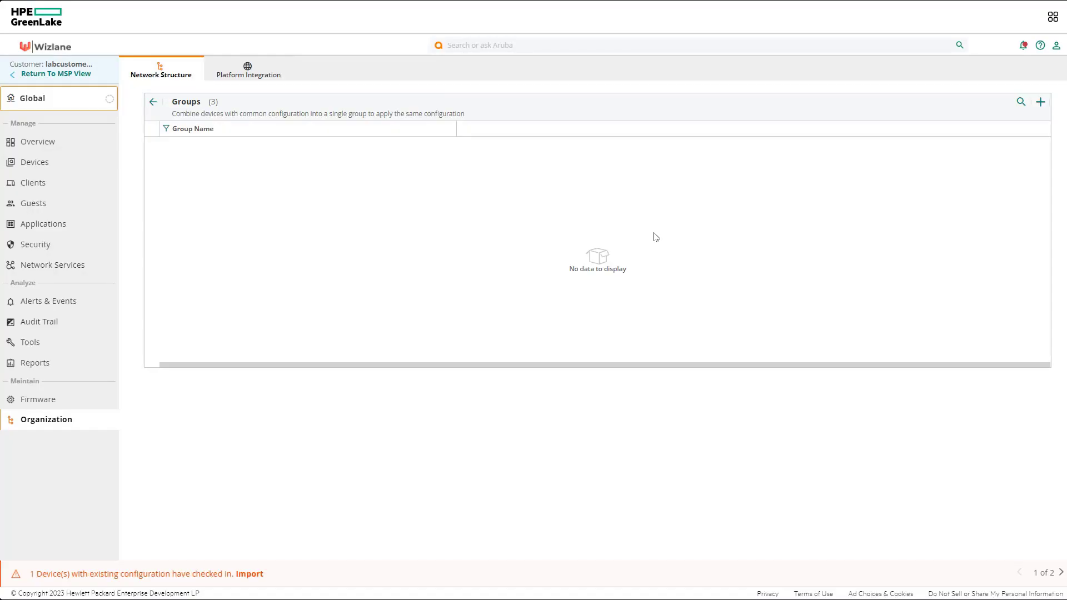
Create the ArubaOS 10 Mobility gateway group campus-gw, then view the unprovisioned Table-12 device
{"action": "left_click", "coordinate": [1040, 102]}
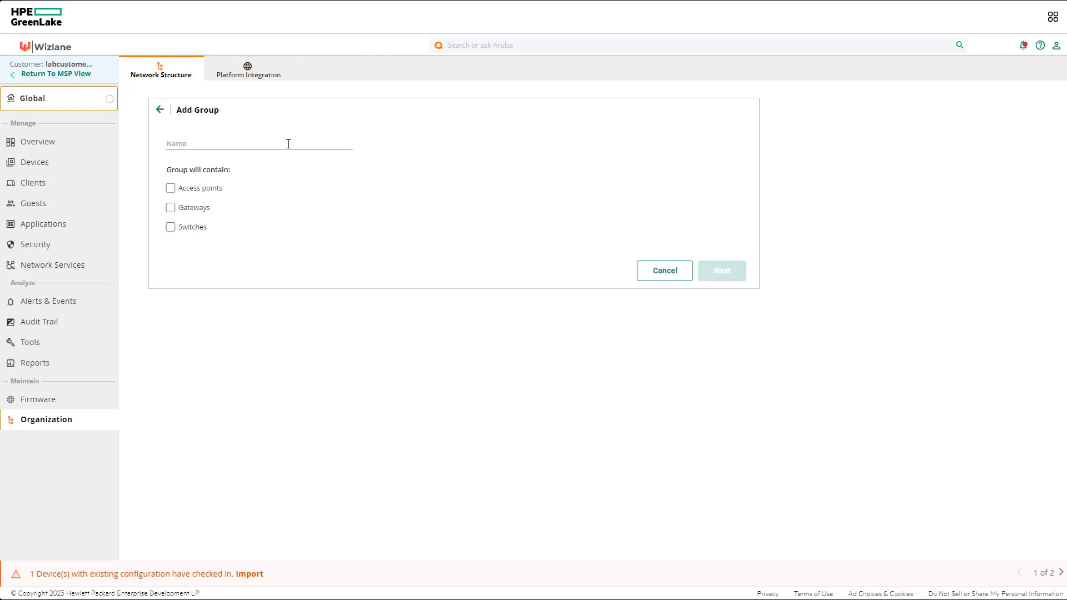
{"action": "left_click", "coordinate": [287, 144]}
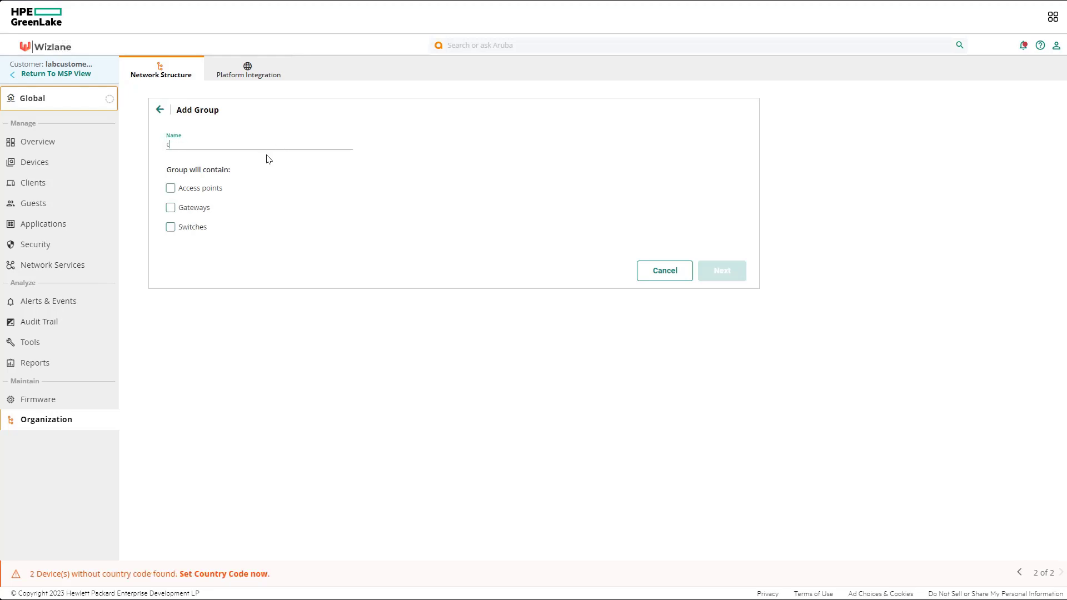
{"action": "type", "text": "capm"}
{"action": "type", "text": "us"}
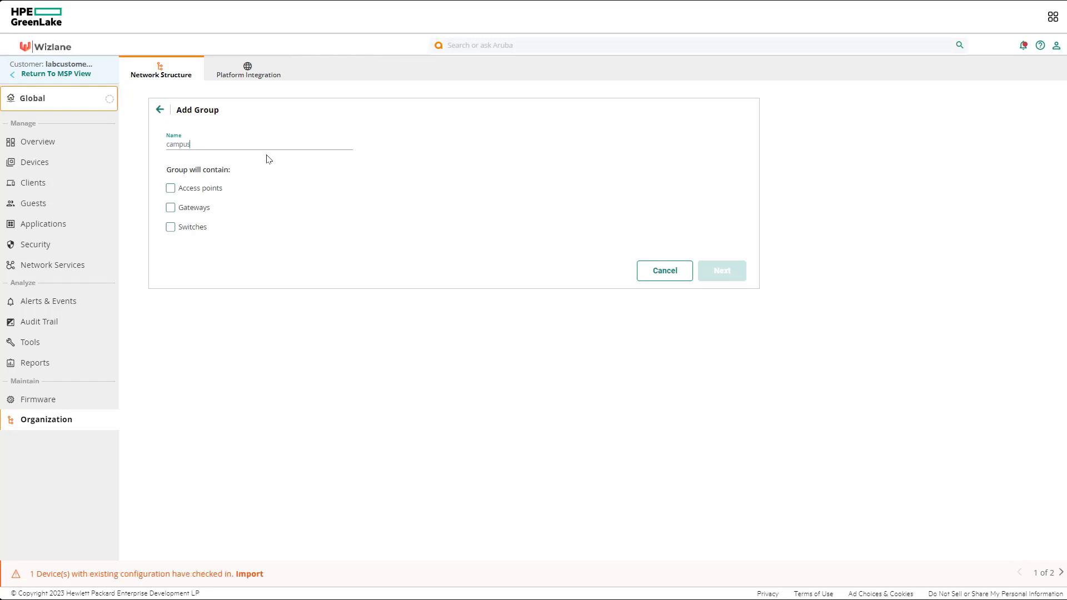
{"action": "type", "text": "-gw"}
{"action": "left_click", "coordinate": [194, 208]}
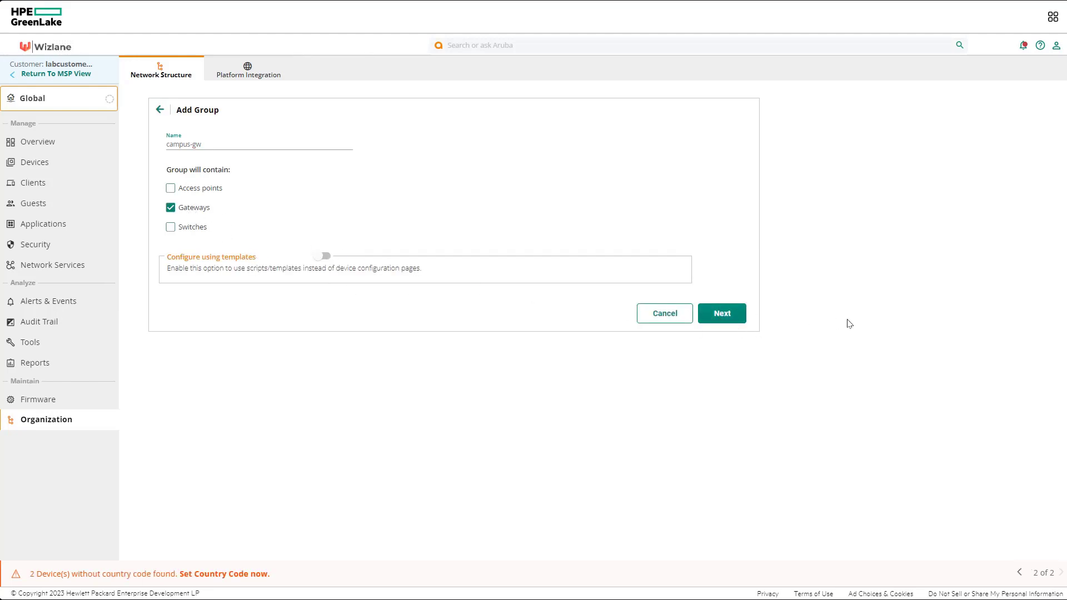
{"action": "left_click", "coordinate": [729, 312]}
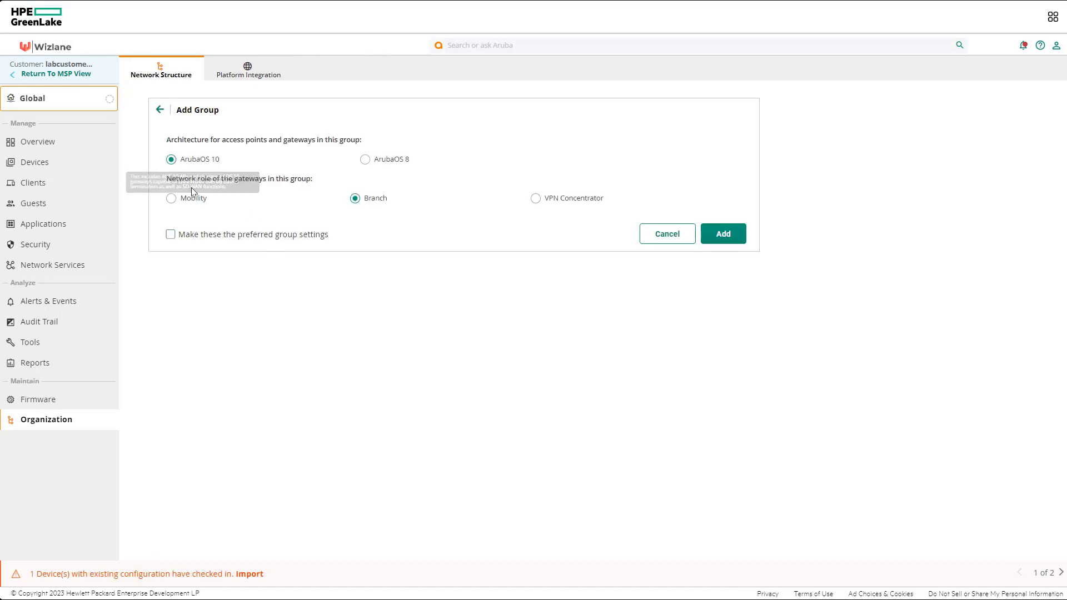
{"action": "left_click", "coordinate": [188, 202]}
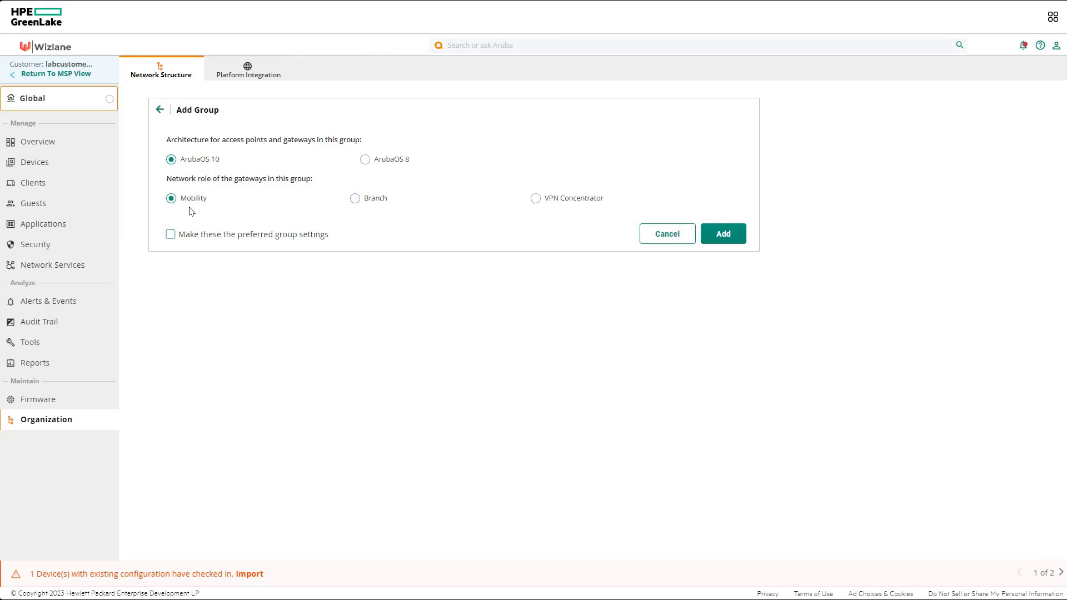
{"action": "left_click", "coordinate": [732, 239]}
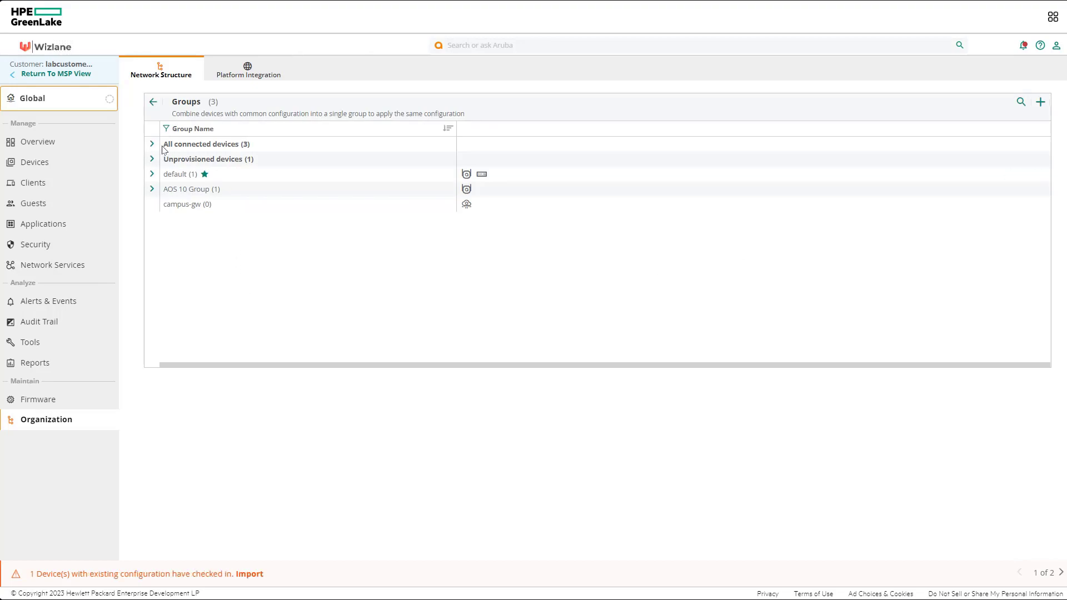
{"action": "left_click", "coordinate": [152, 160]}
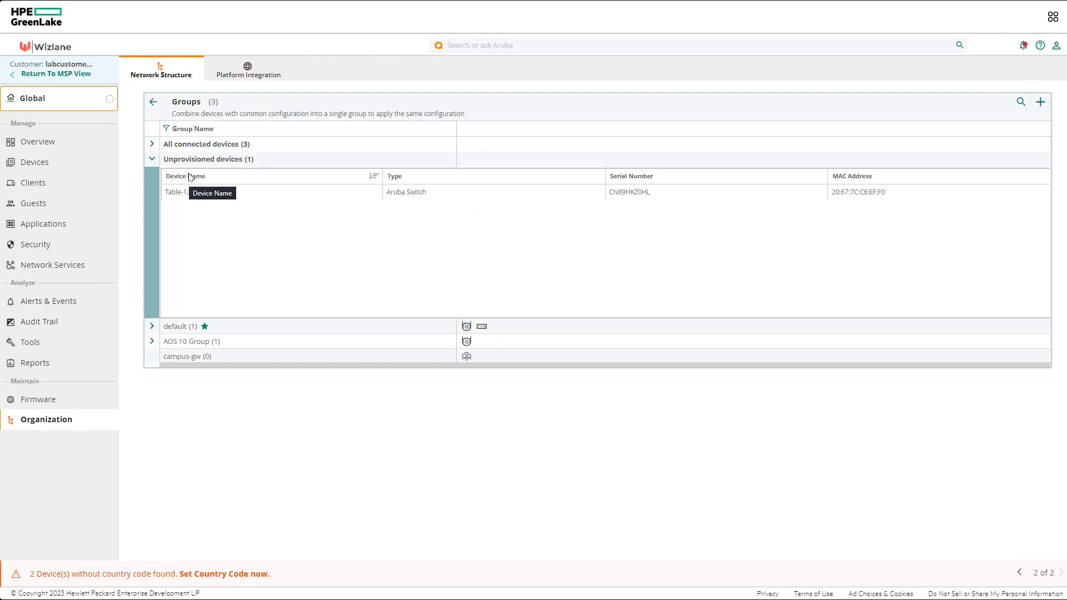
{"action": "left_click", "coordinate": [187, 191]}
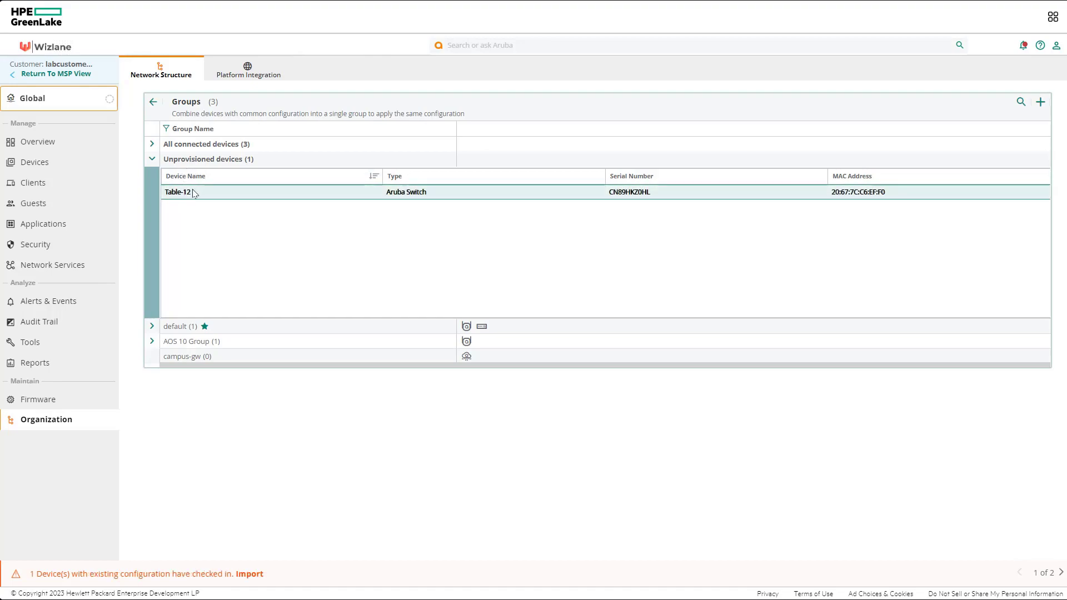
Collapse the unprovisioned and connected device lists and return to the Network Structure overview
{"action": "left_click", "coordinate": [152, 159]}
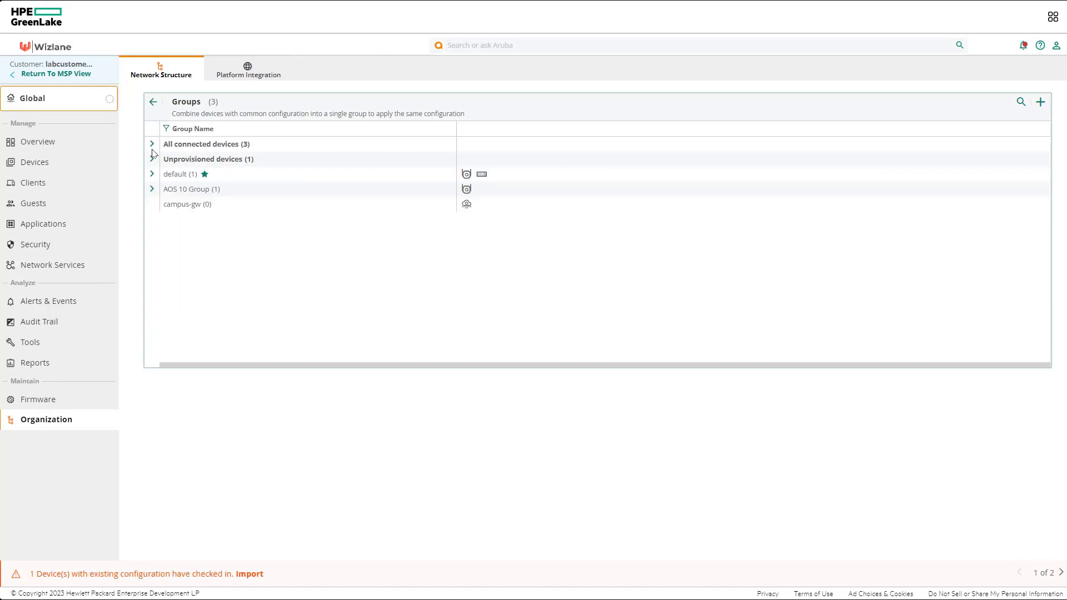
{"action": "left_click", "coordinate": [152, 144]}
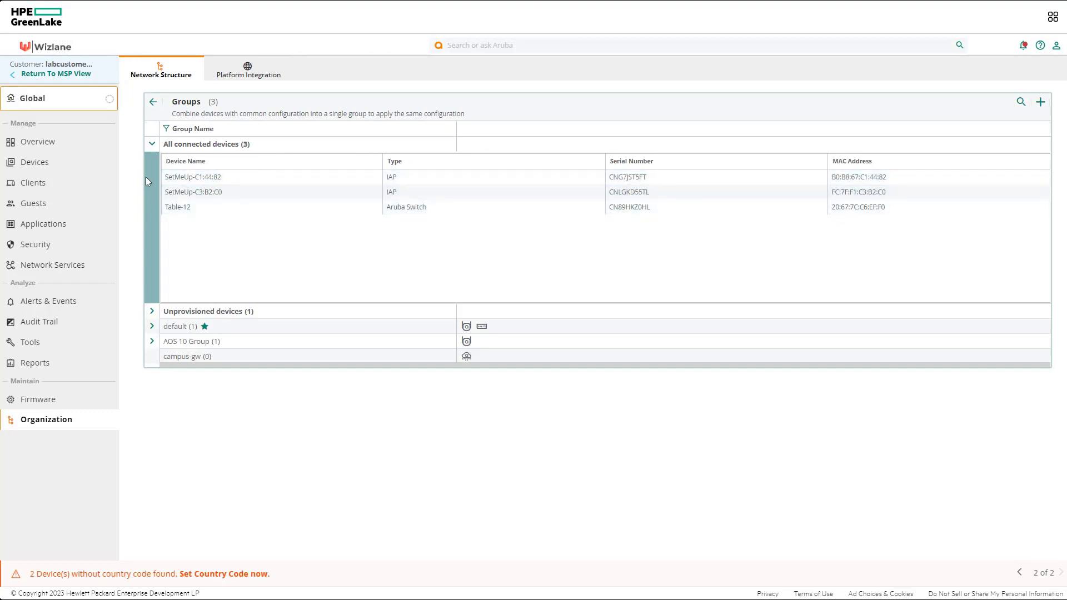
{"action": "left_click", "coordinate": [153, 144]}
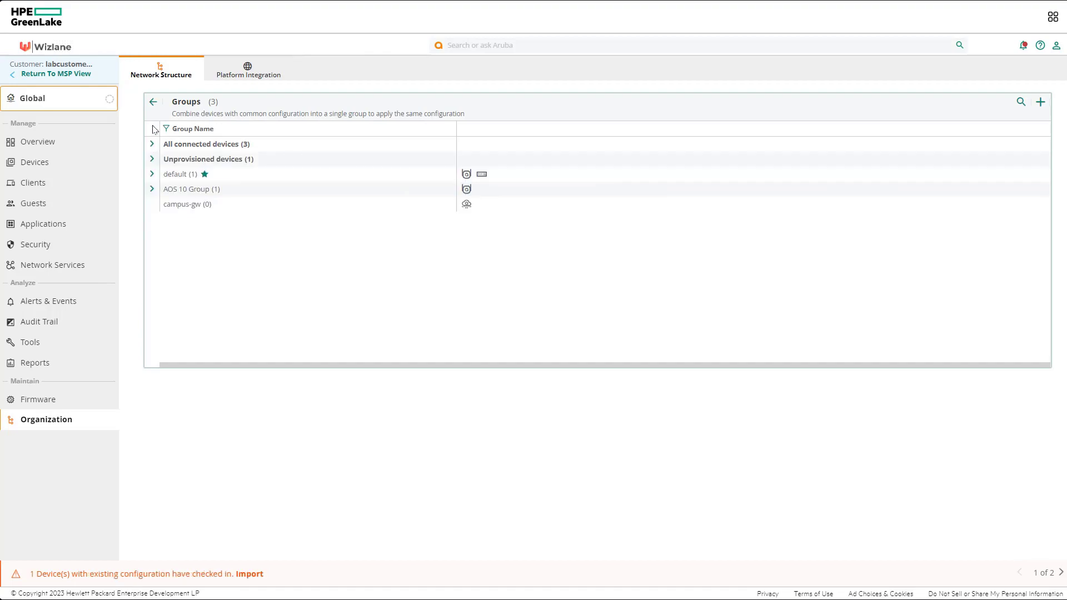
{"action": "left_click", "coordinate": [153, 103]}
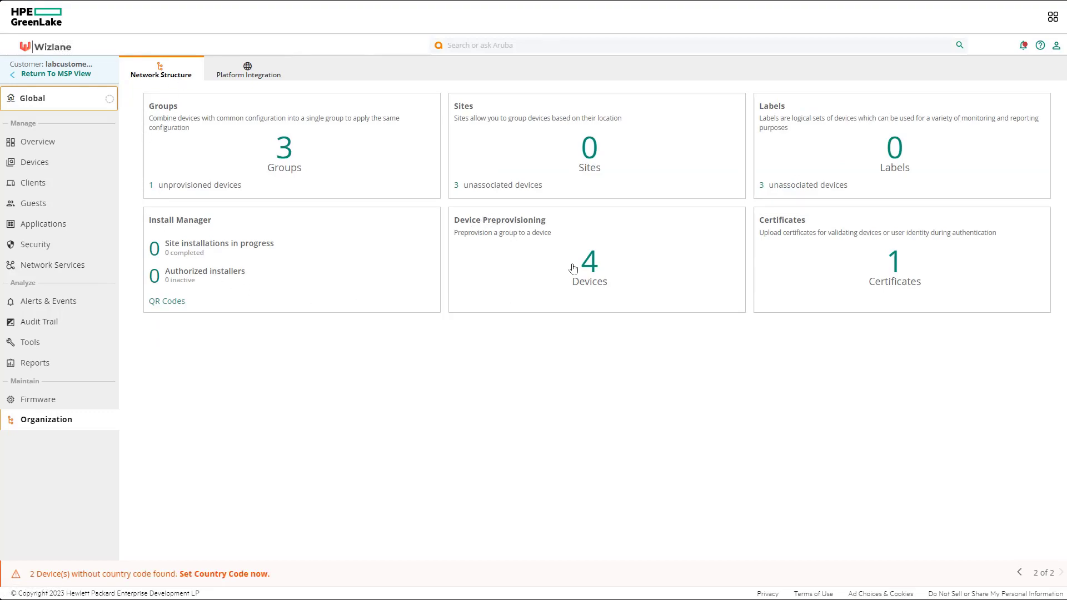
In Device Preprovisioning, move gateway CP0047478 into the campus-gw group and acknowledge the notice
{"action": "left_click", "coordinate": [593, 269]}
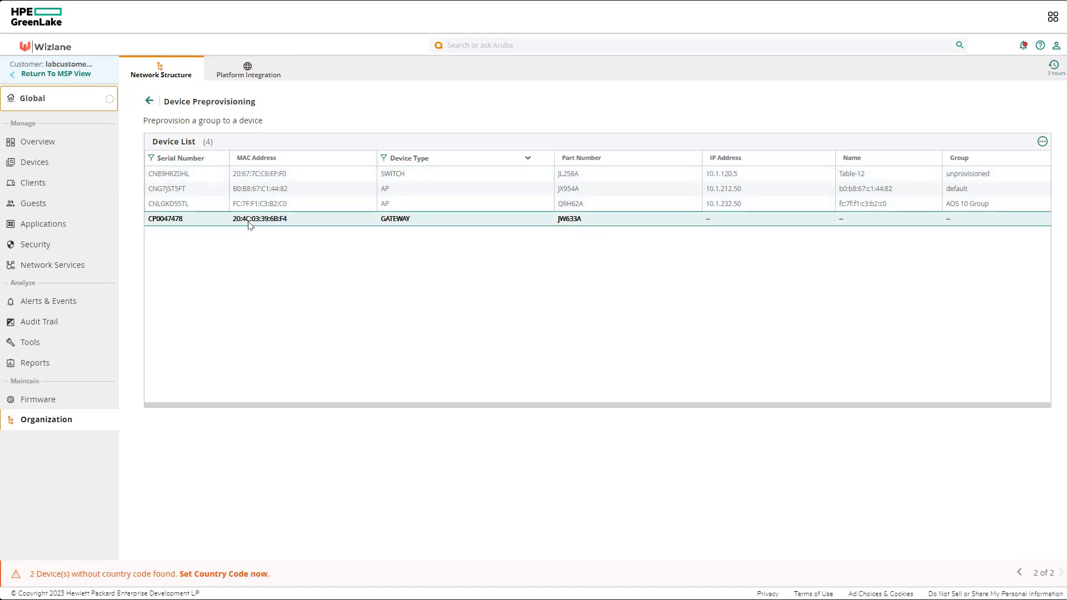
{"action": "left_click", "coordinate": [733, 219]}
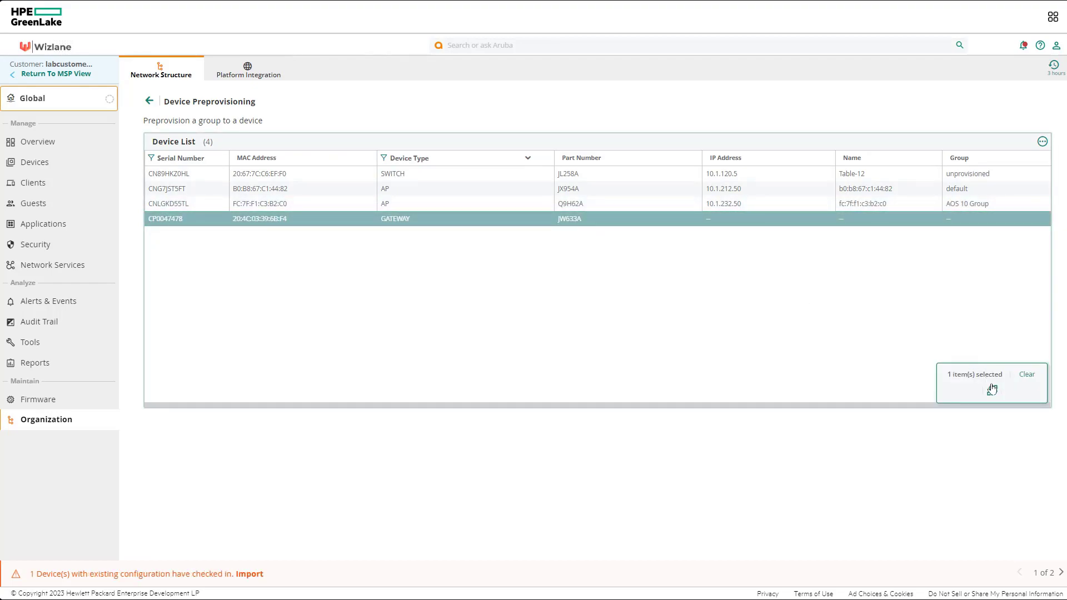
{"action": "left_click", "coordinate": [992, 390]}
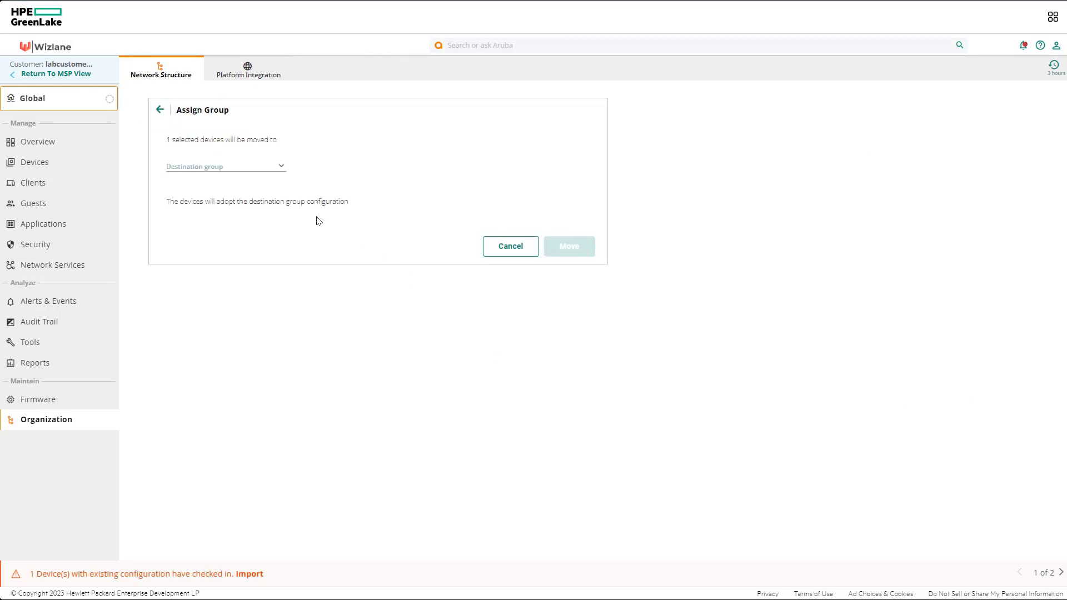
{"action": "left_click", "coordinate": [278, 172]}
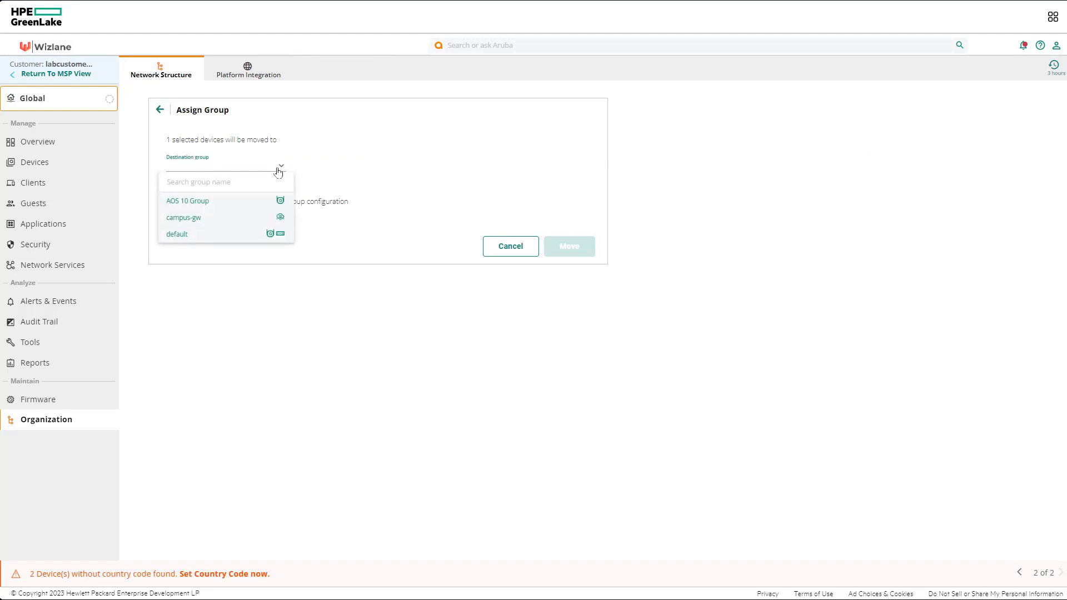
{"action": "left_click", "coordinate": [244, 219]}
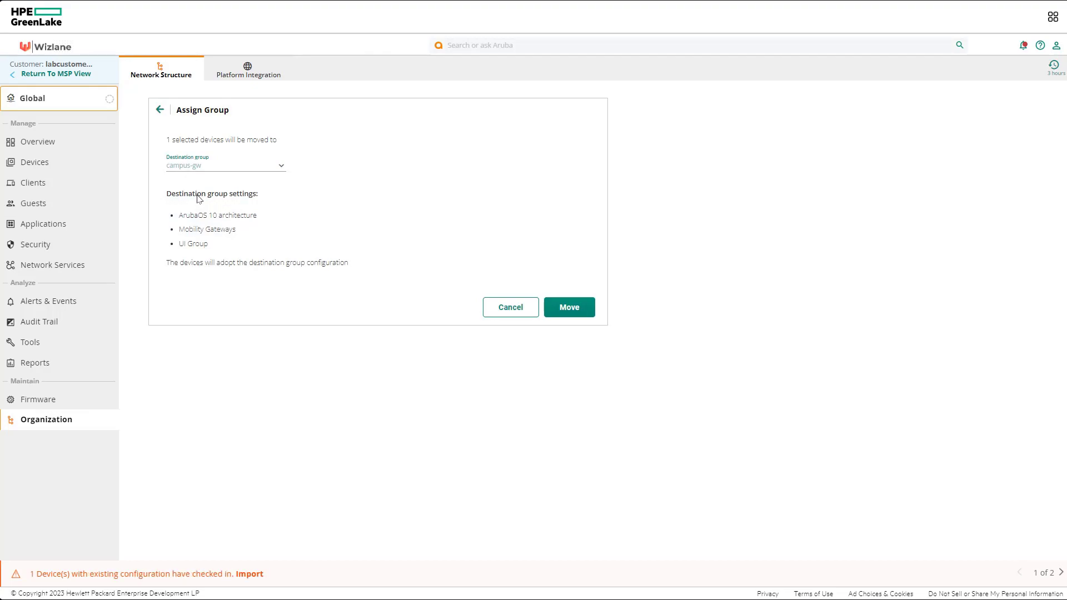
{"action": "left_click_drag", "start_coordinate": [169, 201], "coordinate": [271, 201]}
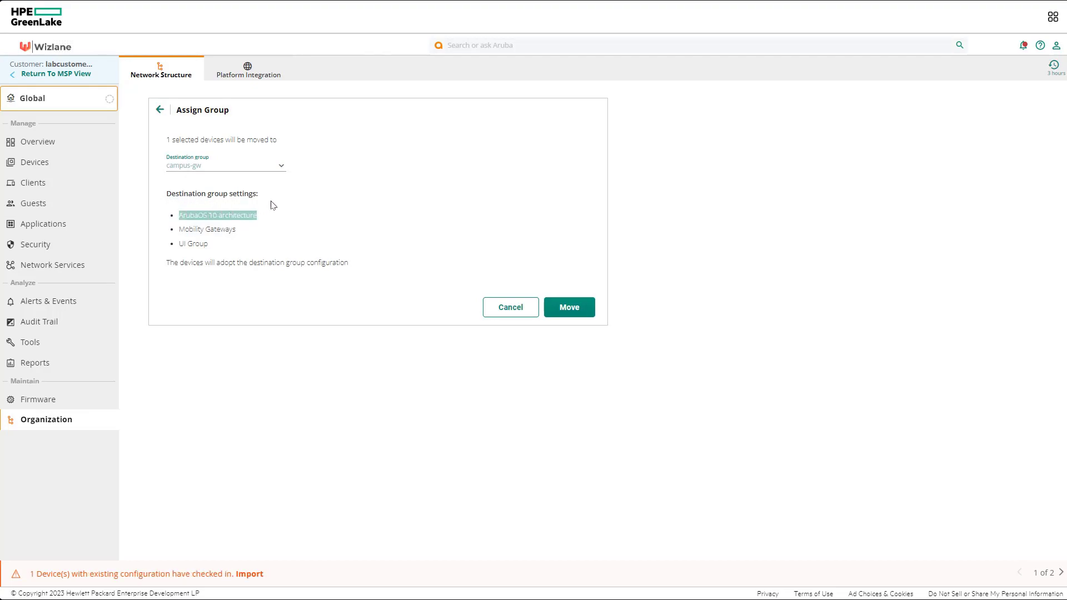
{"action": "left_click", "coordinate": [238, 228]}
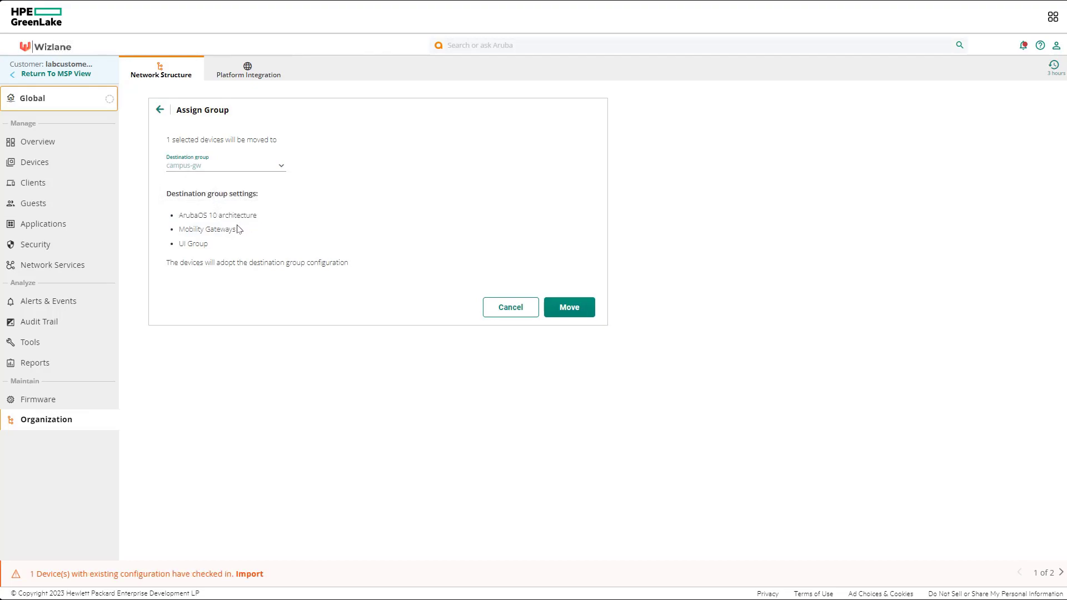
{"action": "left_click_drag", "start_coordinate": [238, 229], "coordinate": [183, 249]}
{"action": "left_click", "coordinate": [207, 244]}
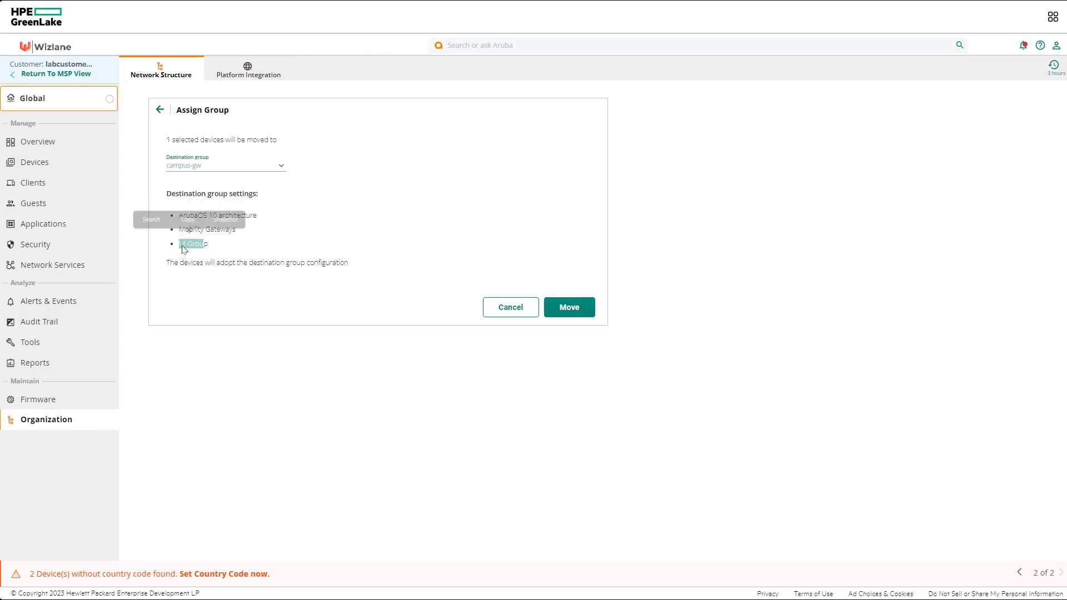
{"action": "left_click", "coordinate": [577, 308]}
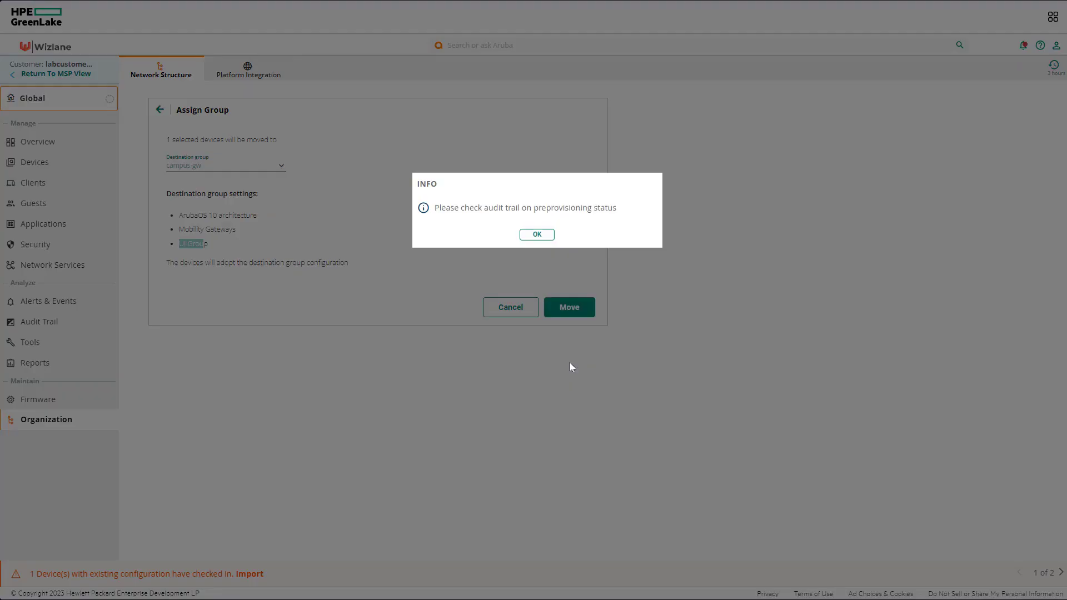
{"action": "left_click", "coordinate": [541, 234]}
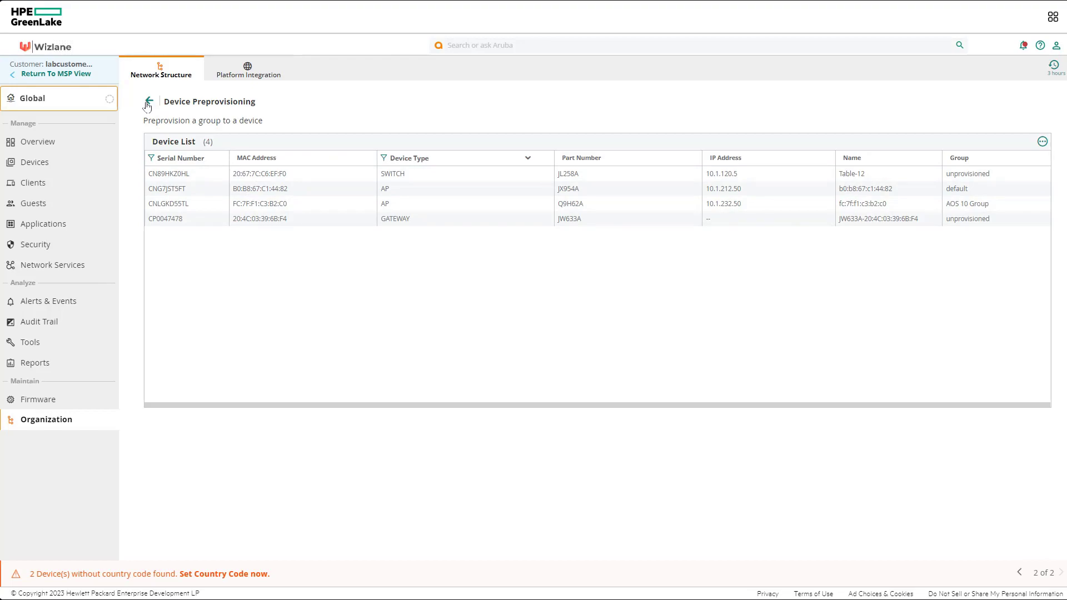
Return to Network Structure and open the Groups list showing campus-gw with one device
{"action": "left_click", "coordinate": [149, 102]}
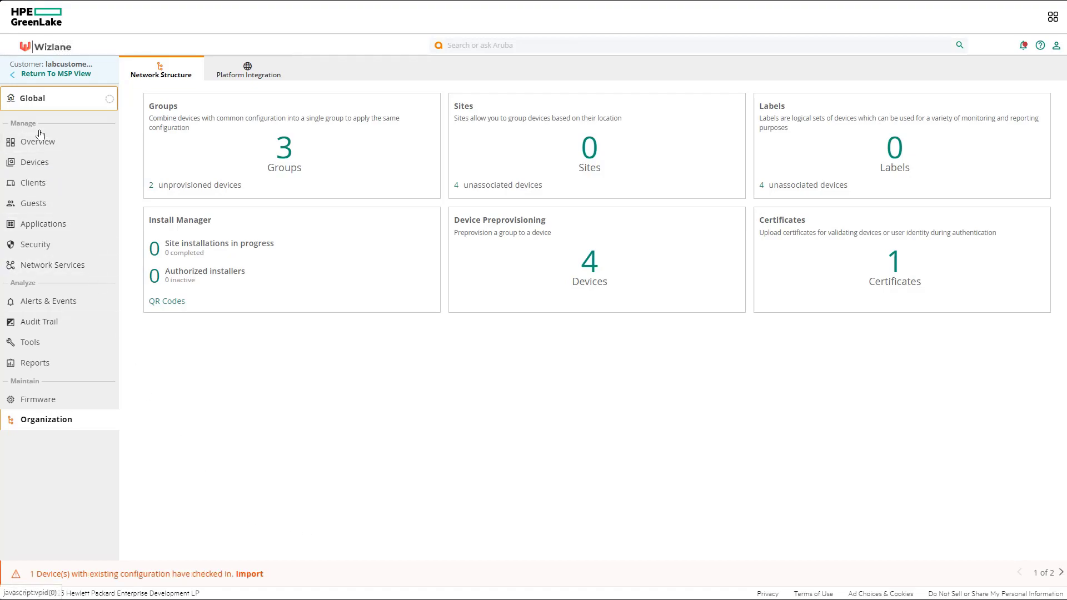
{"action": "left_click", "coordinate": [55, 100]}
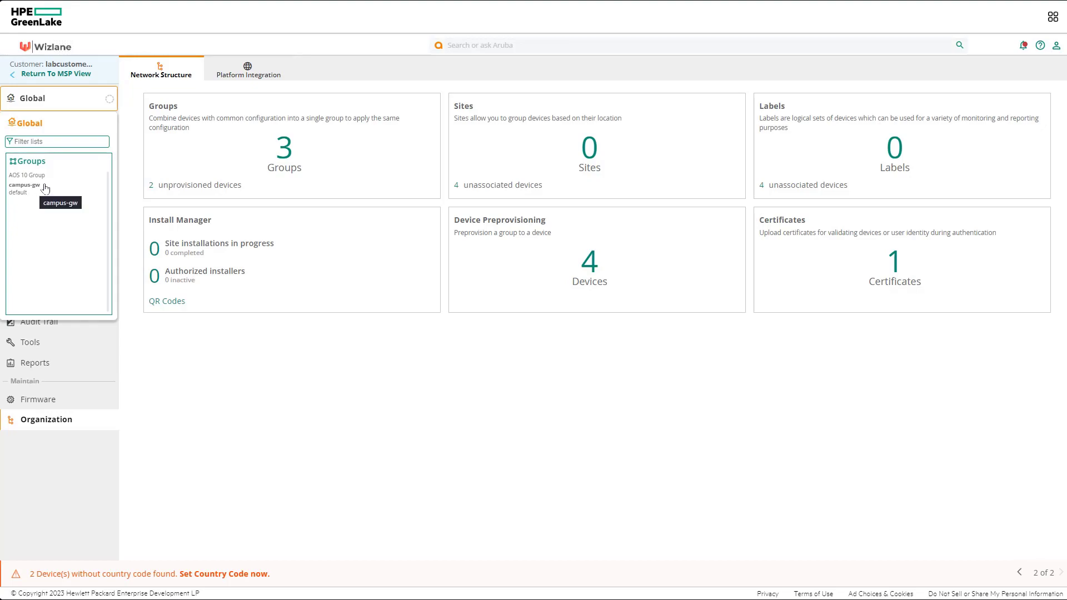
{"action": "left_click", "coordinate": [284, 151]}
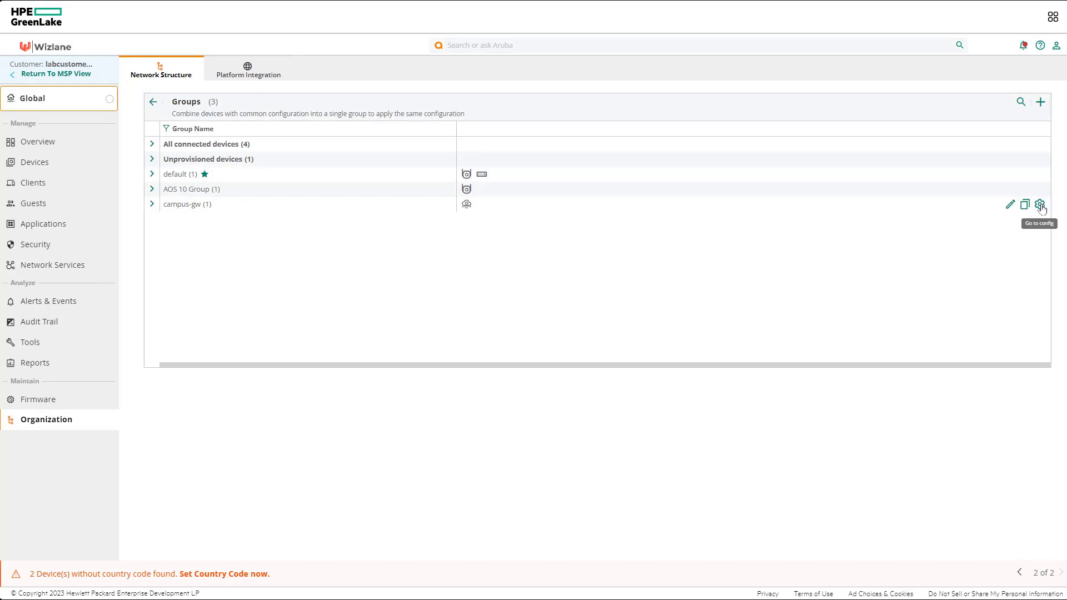
Begin campus-gw's guided setup and pick the A7005 gateway model on the Platform step
{"action": "left_click", "coordinate": [1040, 206]}
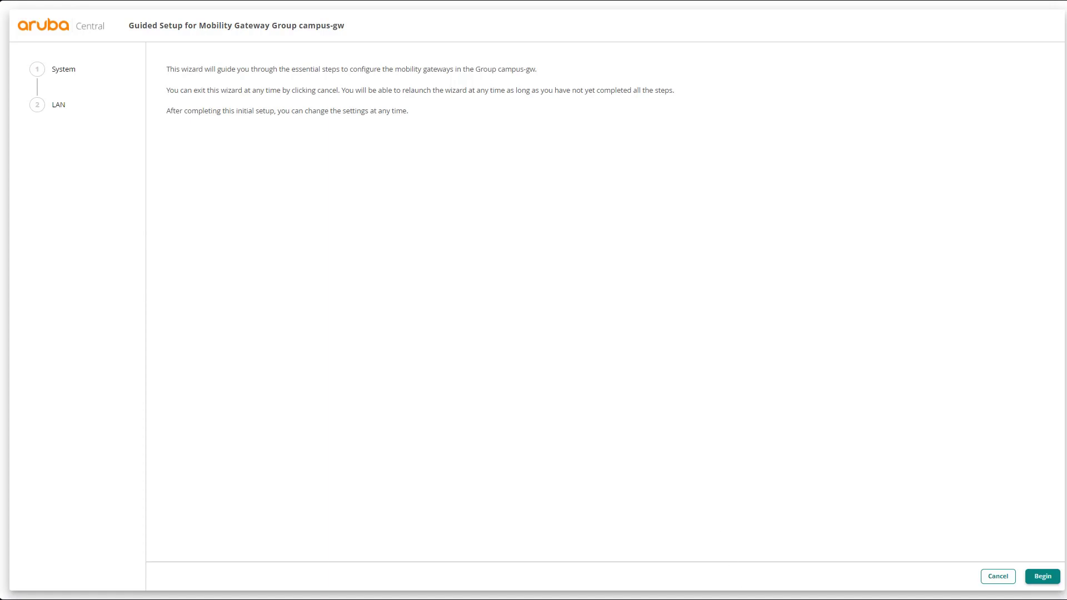
{"action": "left_click", "coordinate": [1044, 577]}
{"action": "left_click", "coordinate": [1045, 578]}
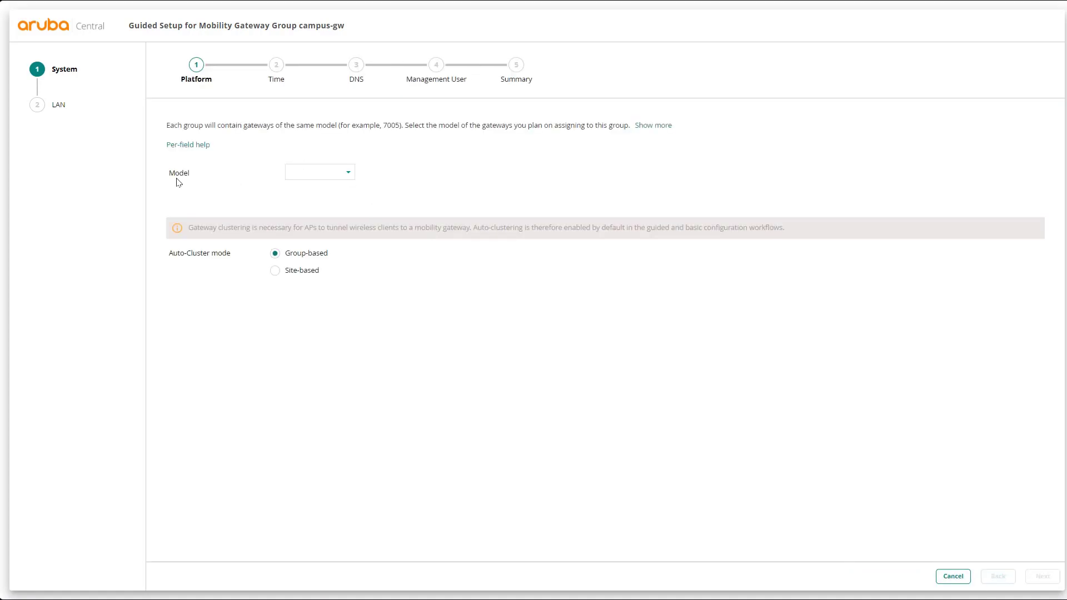
{"action": "left_click", "coordinate": [352, 176]}
{"action": "left_click", "coordinate": [352, 177]}
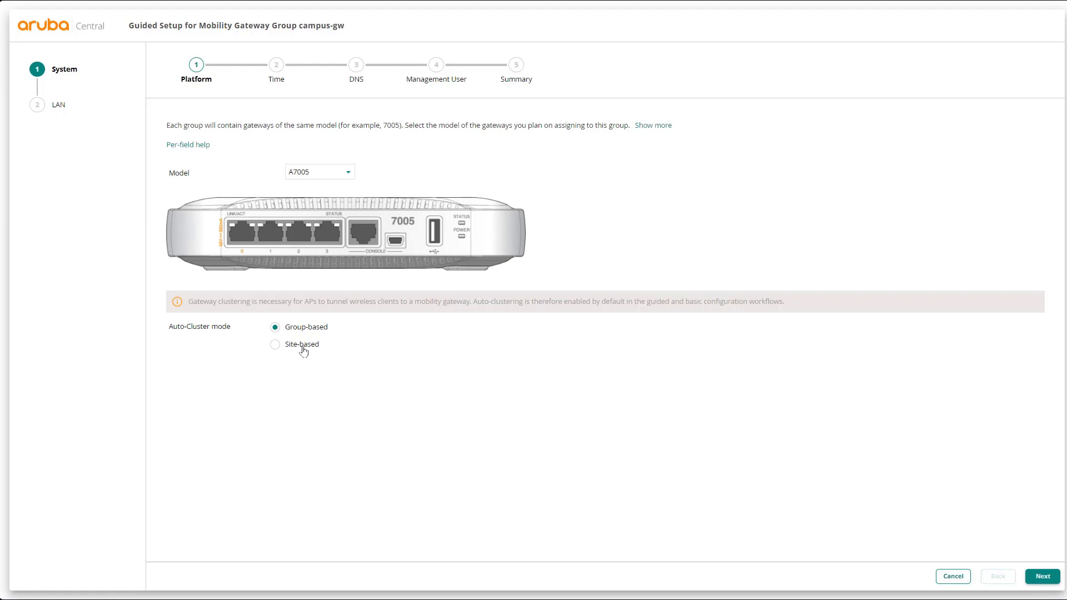
{"action": "left_click", "coordinate": [1042, 578]}
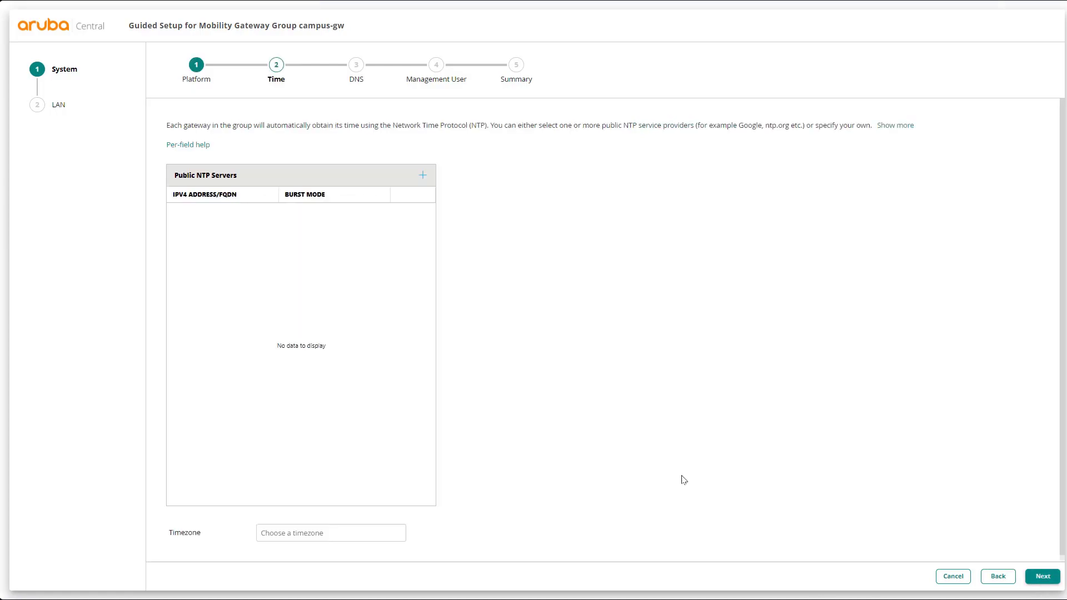
Add pool.ntp.org as a burst-mode NTP server, set timezone Europe/London, and save the Time step
{"action": "left_click", "coordinate": [422, 177]}
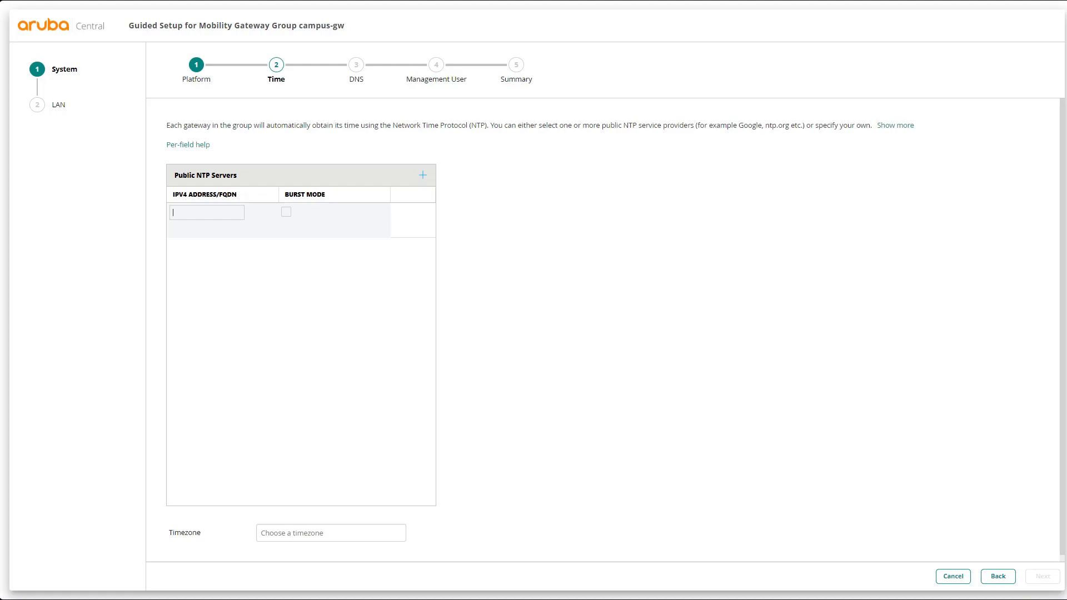
{"action": "left_click", "coordinate": [197, 214]}
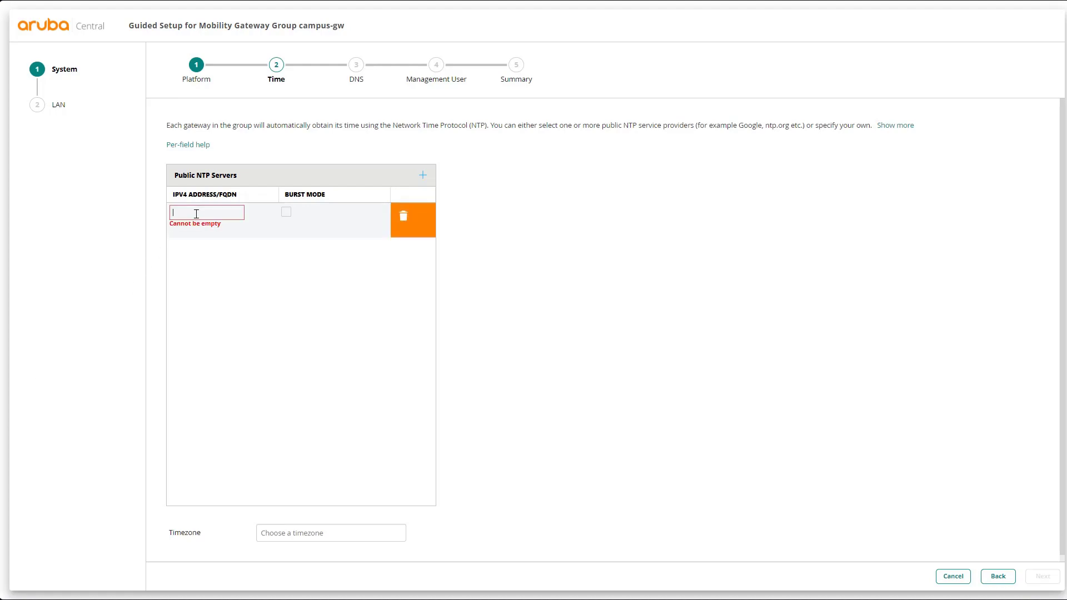
{"action": "type", "text": "pool.ntp"}
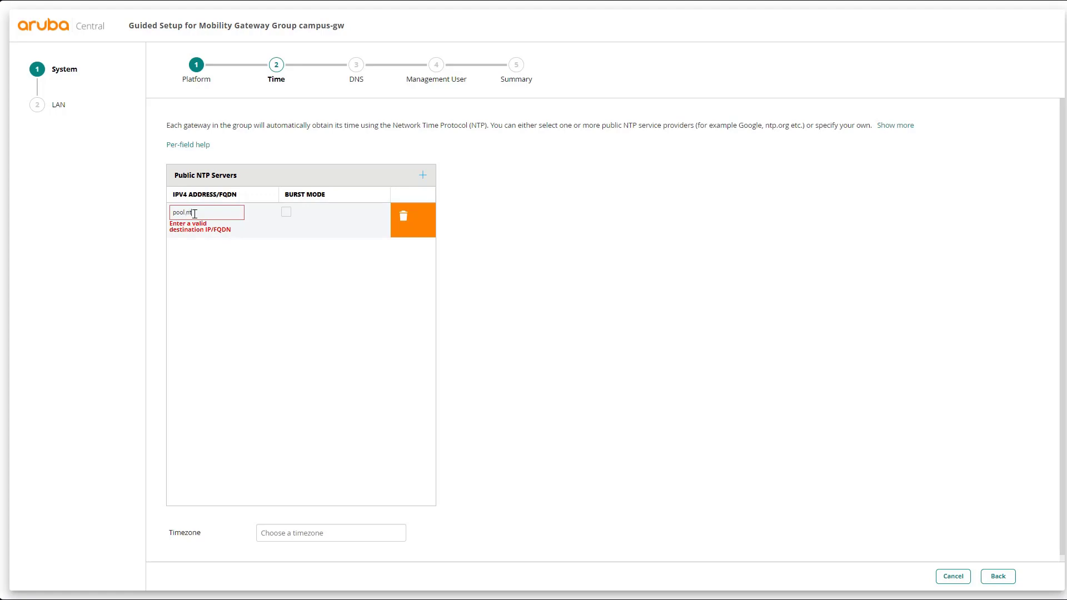
{"action": "type", "text": ".org"}
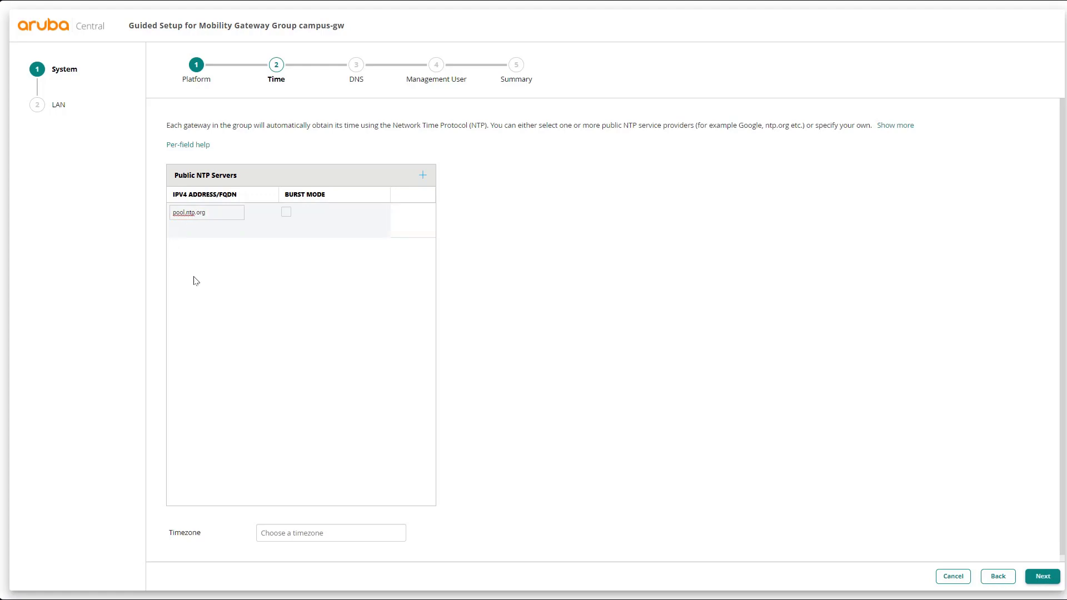
{"action": "left_click", "coordinate": [285, 212]}
{"action": "left_click", "coordinate": [299, 532]}
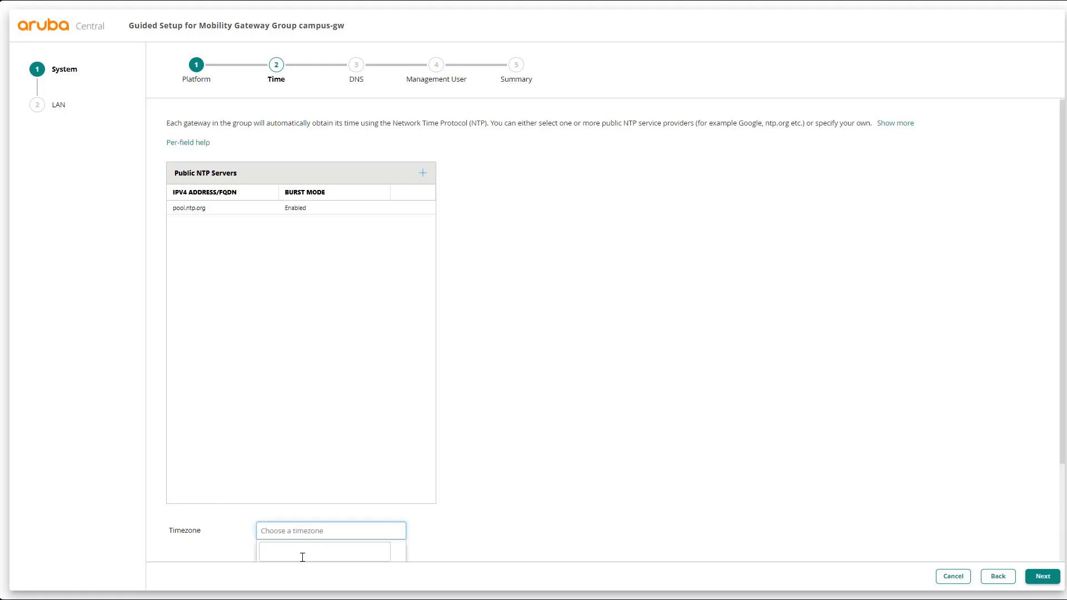
{"action": "type", "text": "london"}
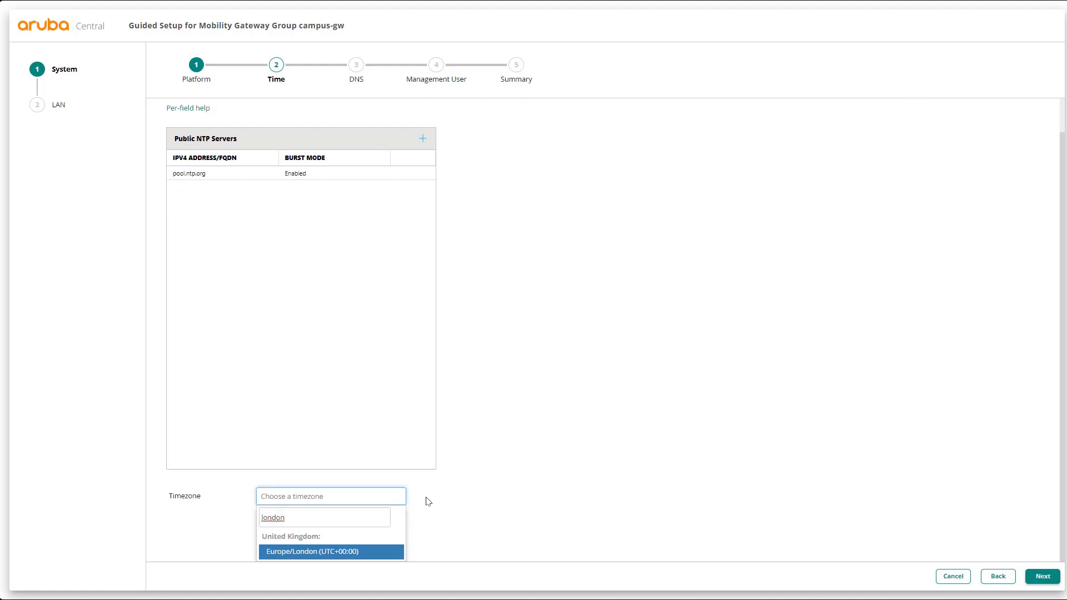
{"action": "left_click", "coordinate": [337, 553]}
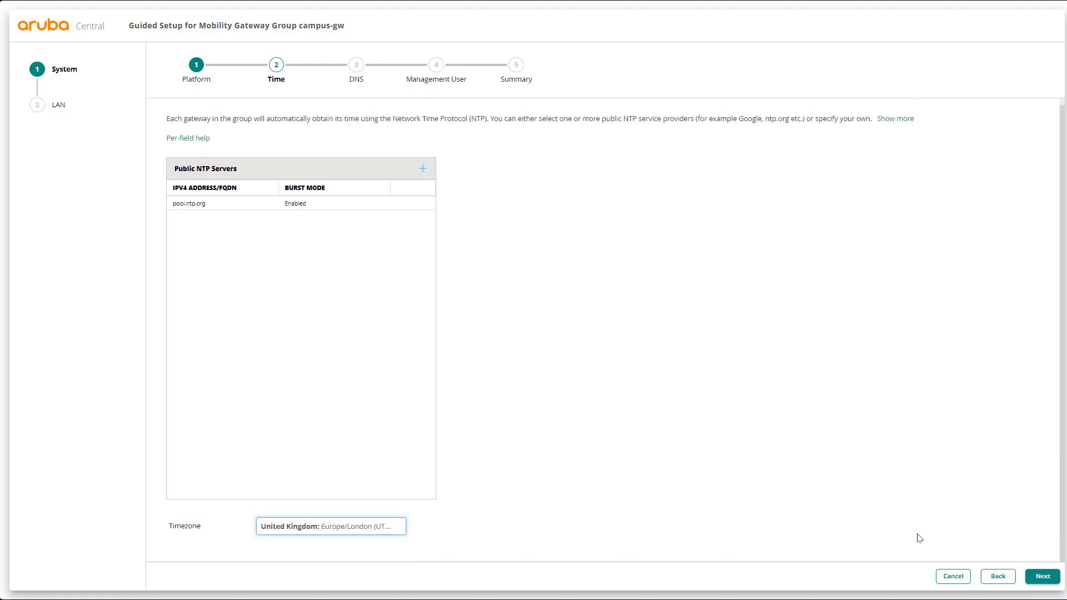
{"action": "left_click", "coordinate": [1043, 577]}
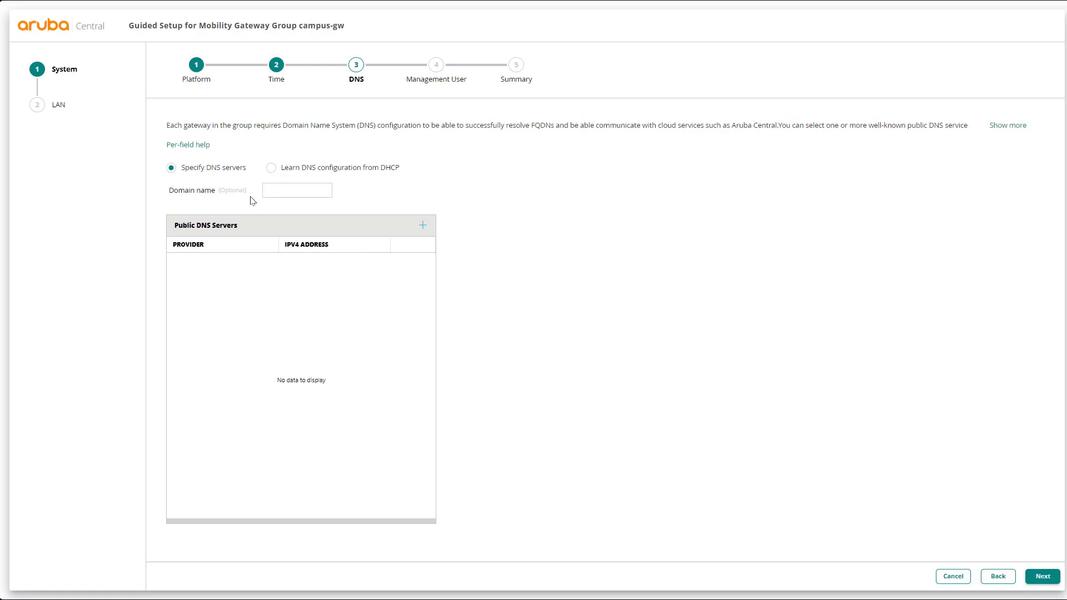
Add 10.254.1.21 as the DNS server and skip the Management User step without adding users
{"action": "left_click", "coordinate": [275, 191]}
{"action": "left_click", "coordinate": [423, 225]}
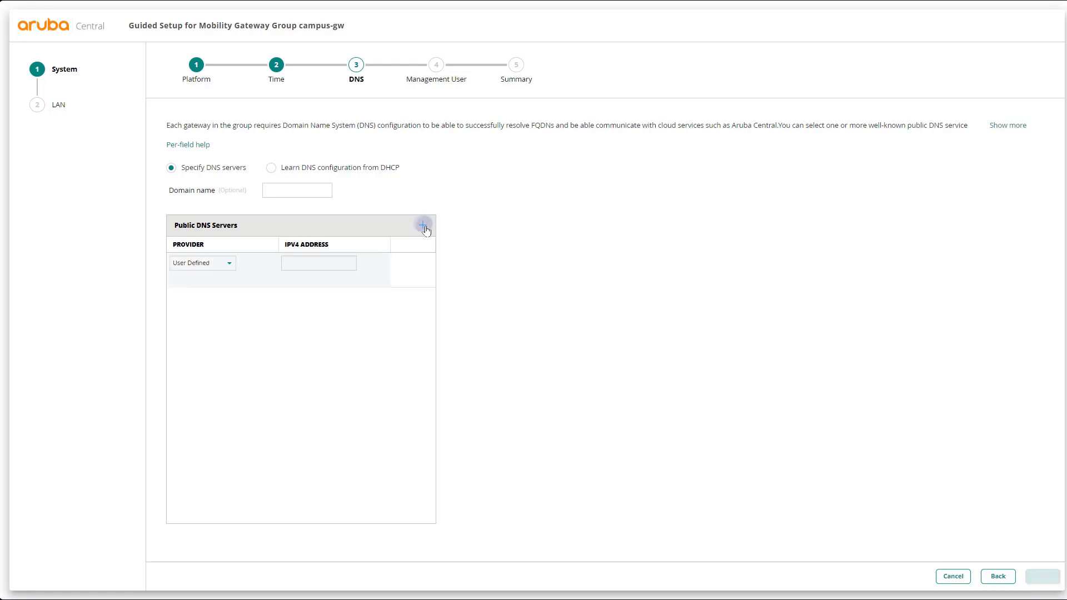
{"action": "left_click", "coordinate": [318, 260]}
{"action": "type", "text": "10.254.1.21"}
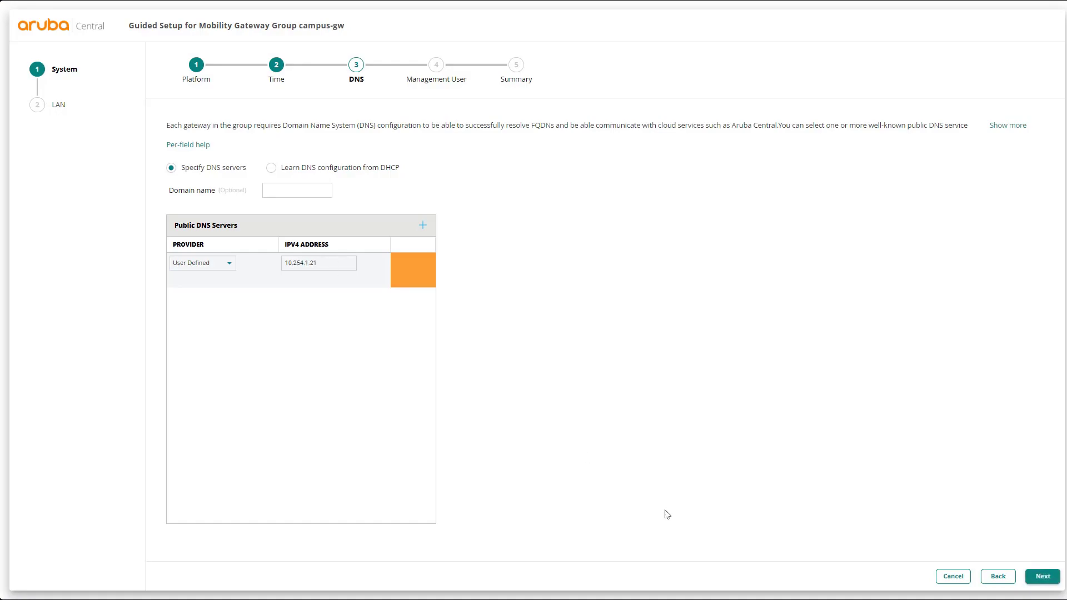
{"action": "left_click", "coordinate": [1050, 578]}
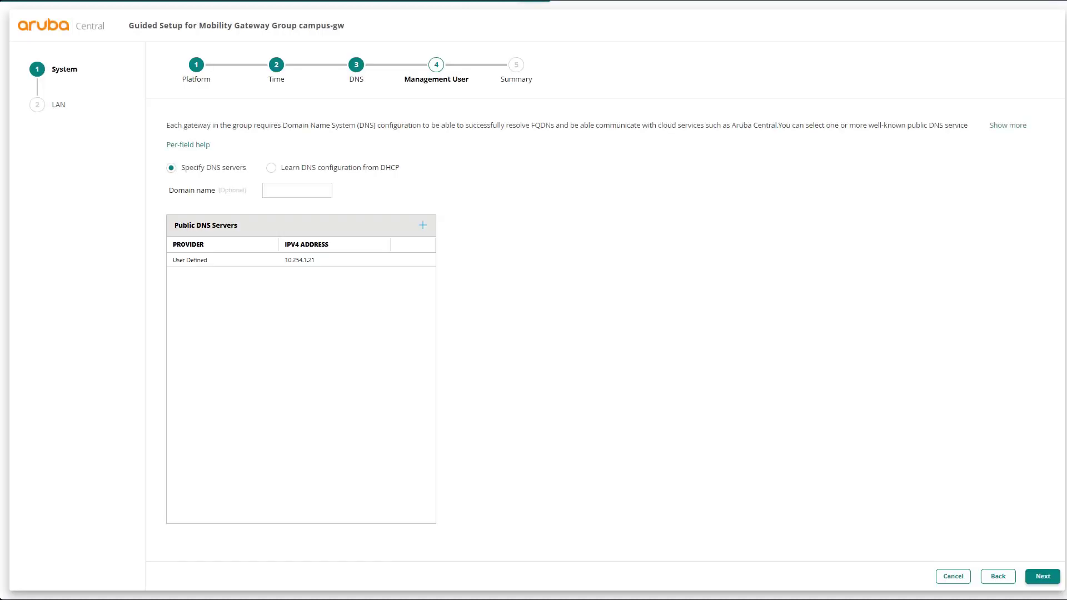
{"action": "left_click", "coordinate": [1047, 581]}
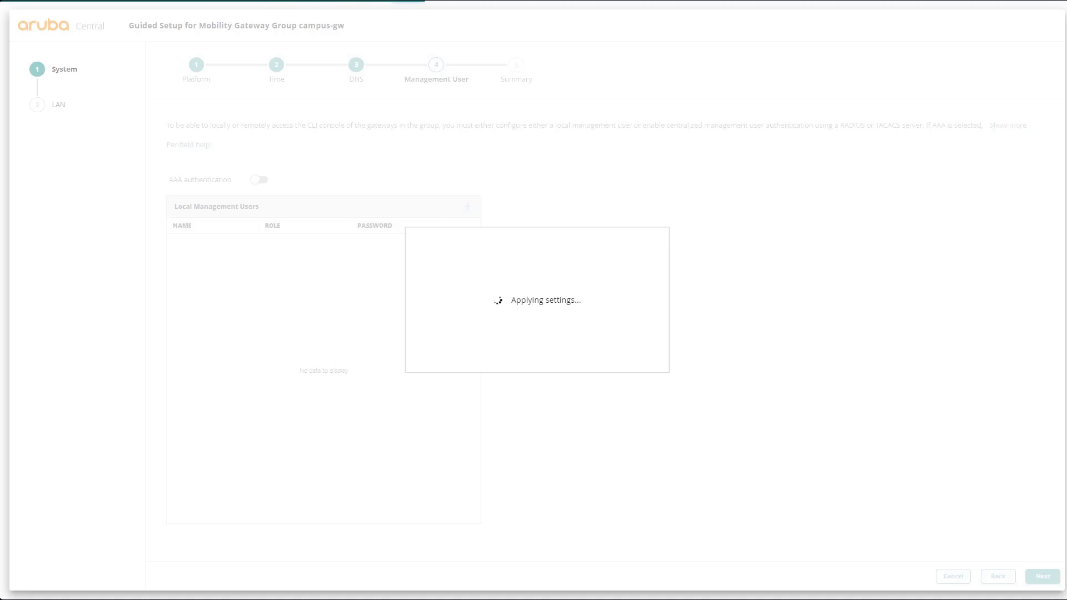
Finish the System Summary to apply the settings and continue to the LAN stage
{"action": "left_click", "coordinate": [1043, 574]}
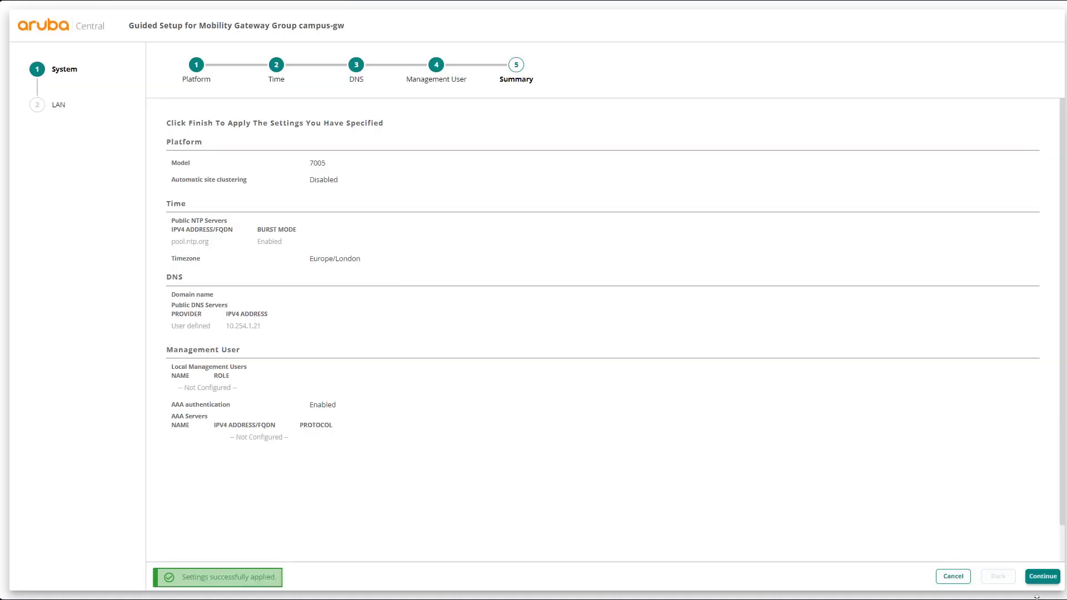
{"action": "left_click", "coordinate": [1044, 580]}
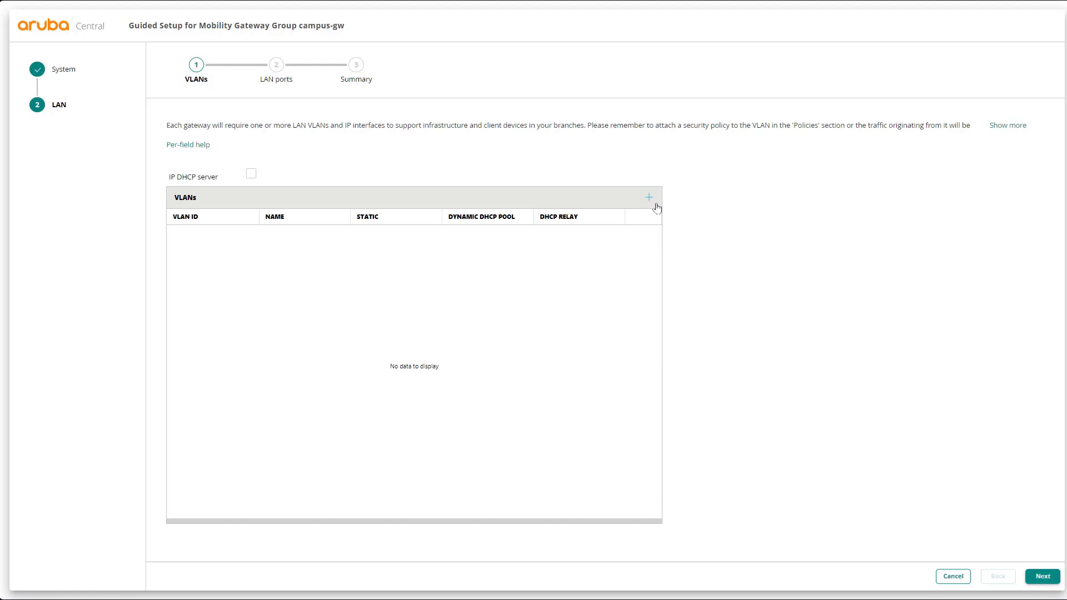
Create VLAN 1121 named v1121-mgmt in the VLANs table and save it
{"action": "left_click", "coordinate": [646, 200]}
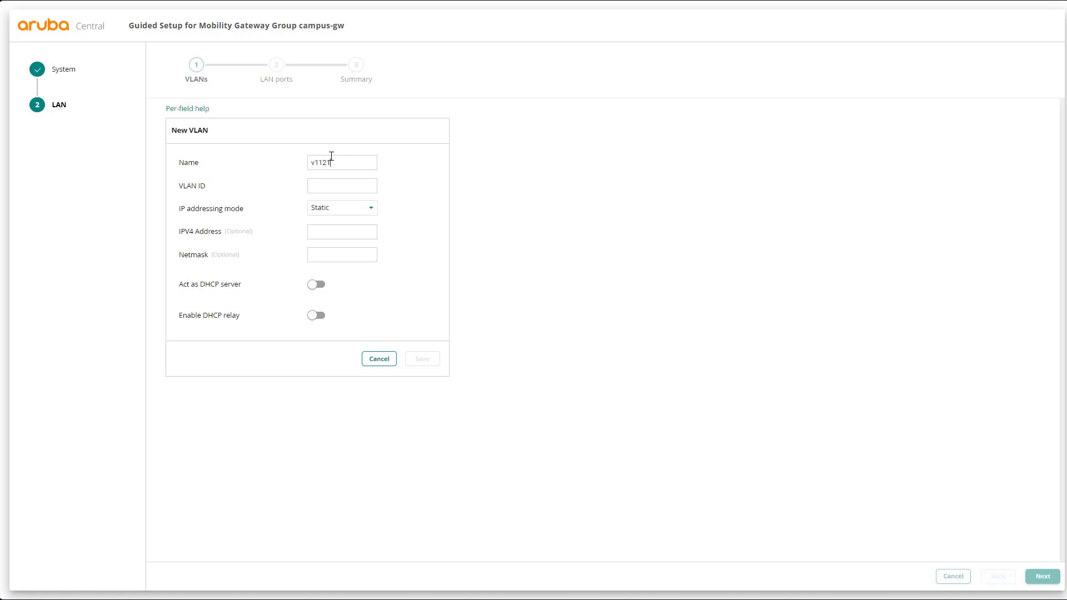
{"action": "type", "text": "-mgm"}
{"action": "type", "text": "1121"}
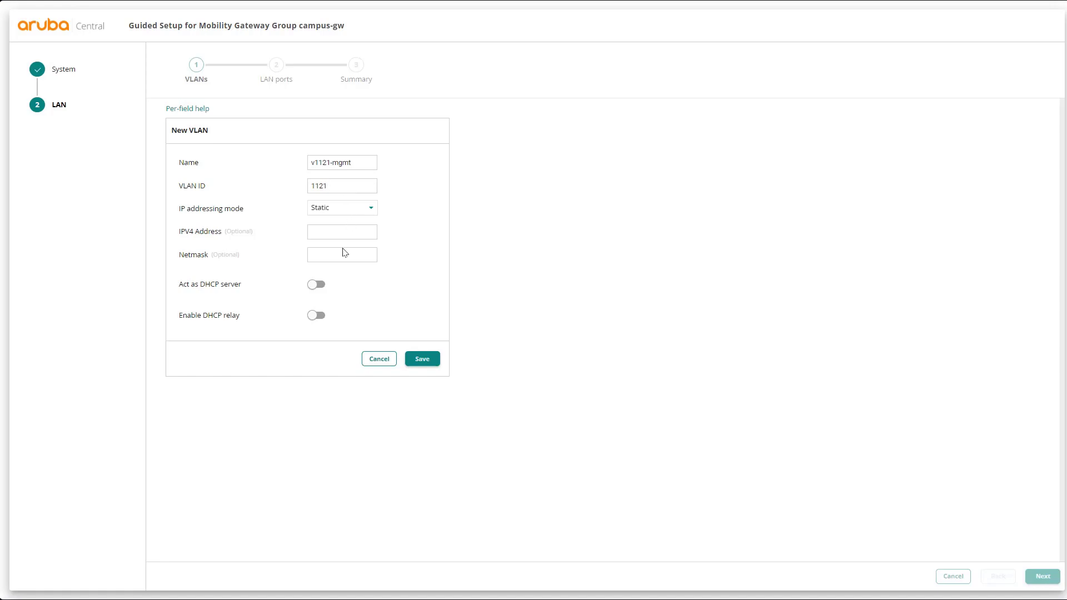
{"action": "left_click", "coordinate": [422, 360]}
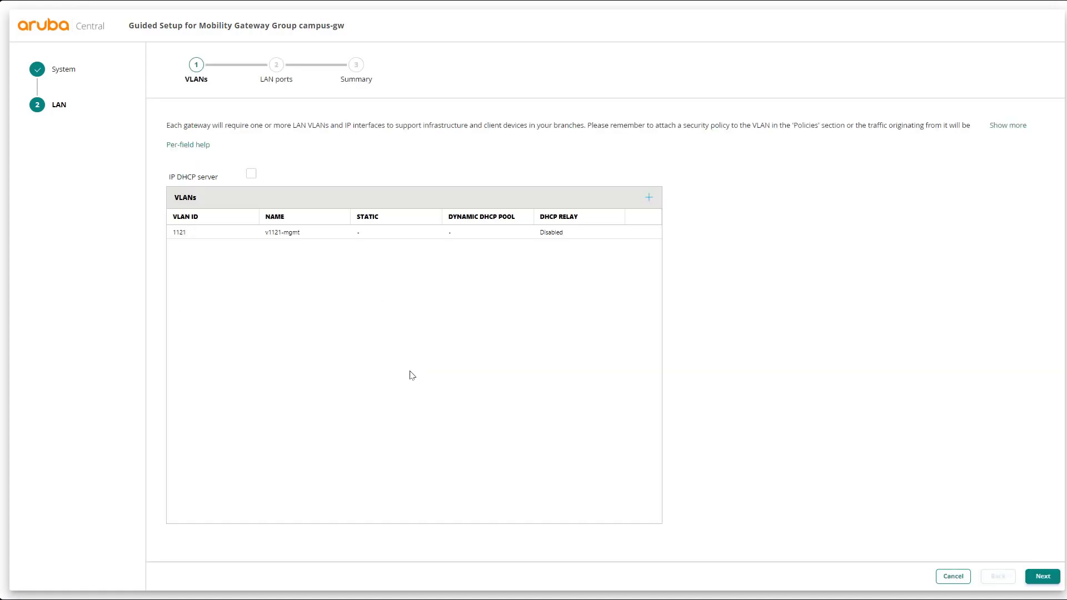
Pass the LAN ports and summary pages, apply the LAN settings, and finish the guided setup
{"action": "left_click", "coordinate": [1043, 576]}
{"action": "left_click", "coordinate": [1041, 578]}
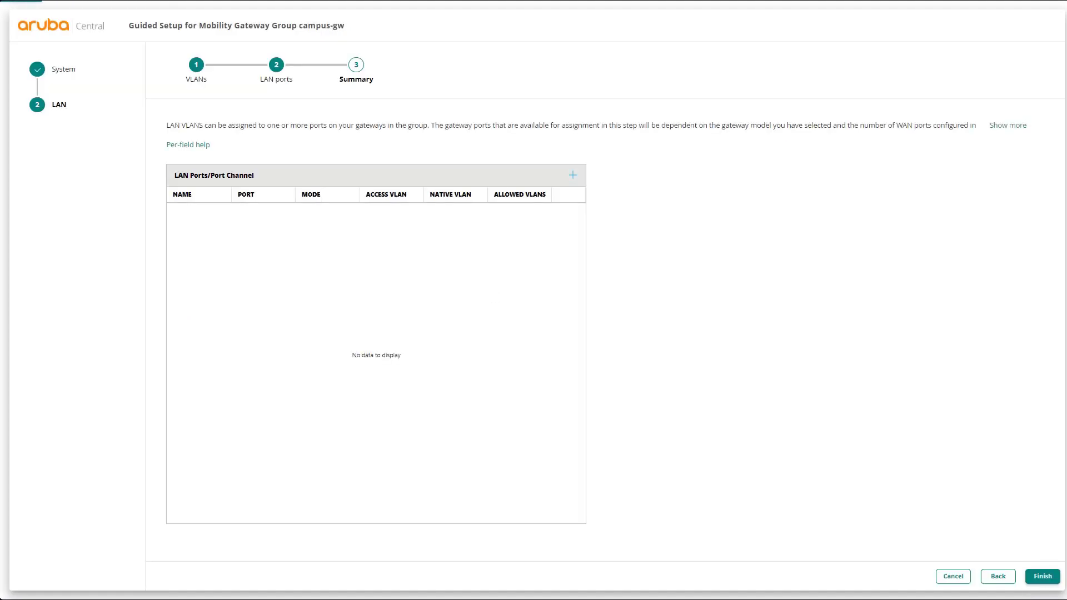
{"action": "left_click", "coordinate": [1038, 576]}
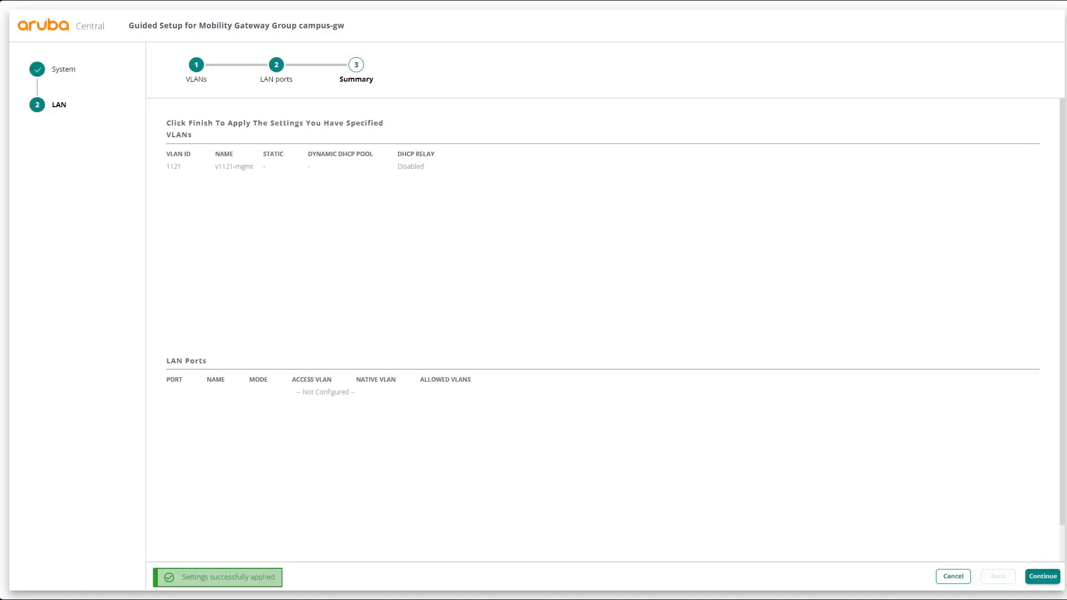
{"action": "left_click", "coordinate": [1042, 576]}
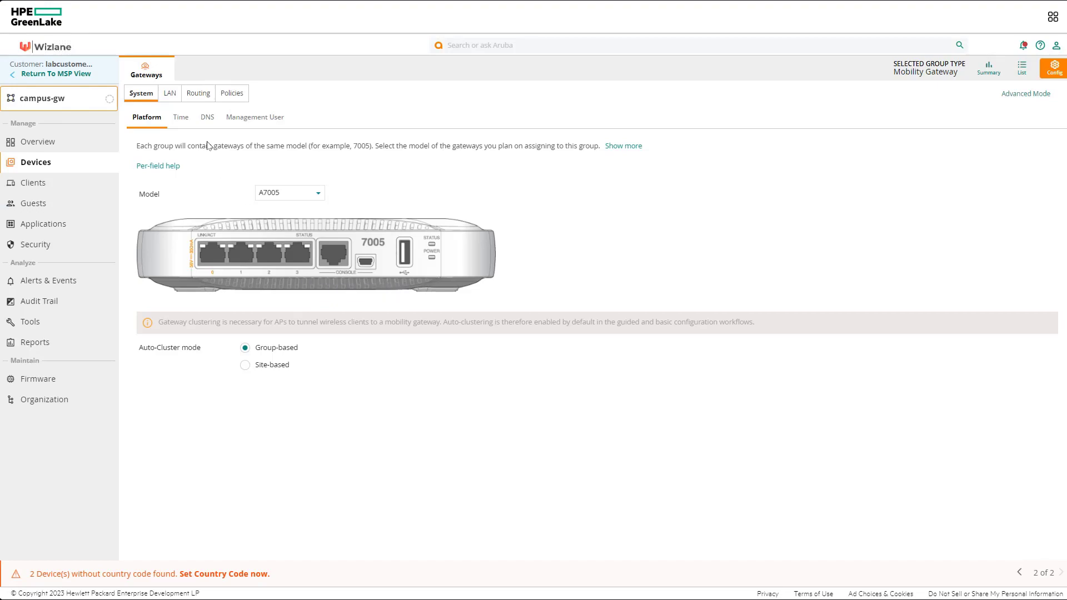
Inspect the VLAN 1121 v1121-mgmt entry on the LAN tab, then show the Gateways list
{"action": "left_click", "coordinate": [170, 93]}
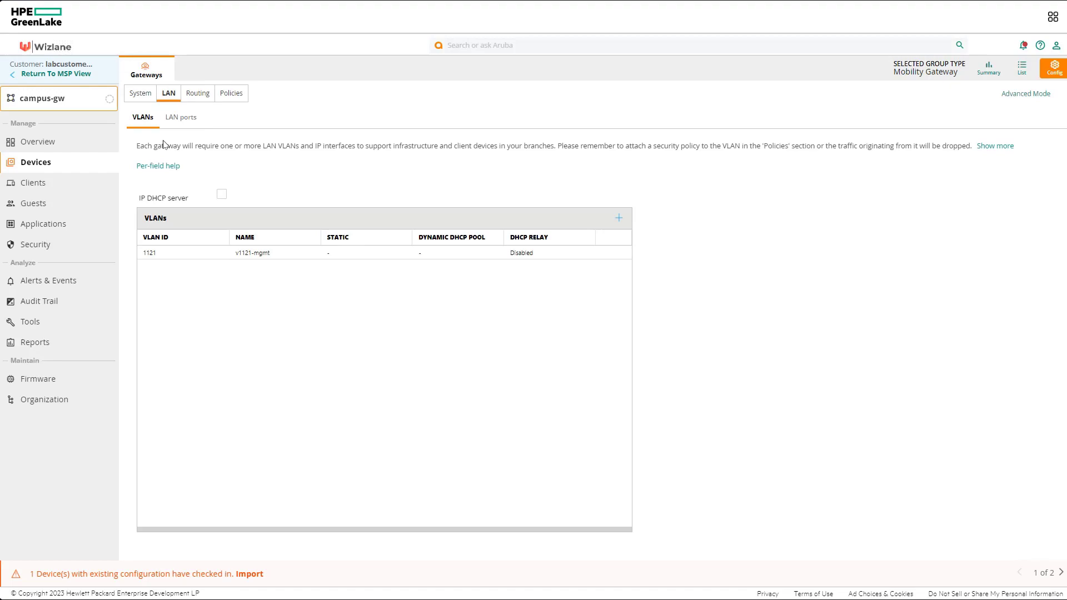
{"action": "left_click", "coordinate": [151, 251]}
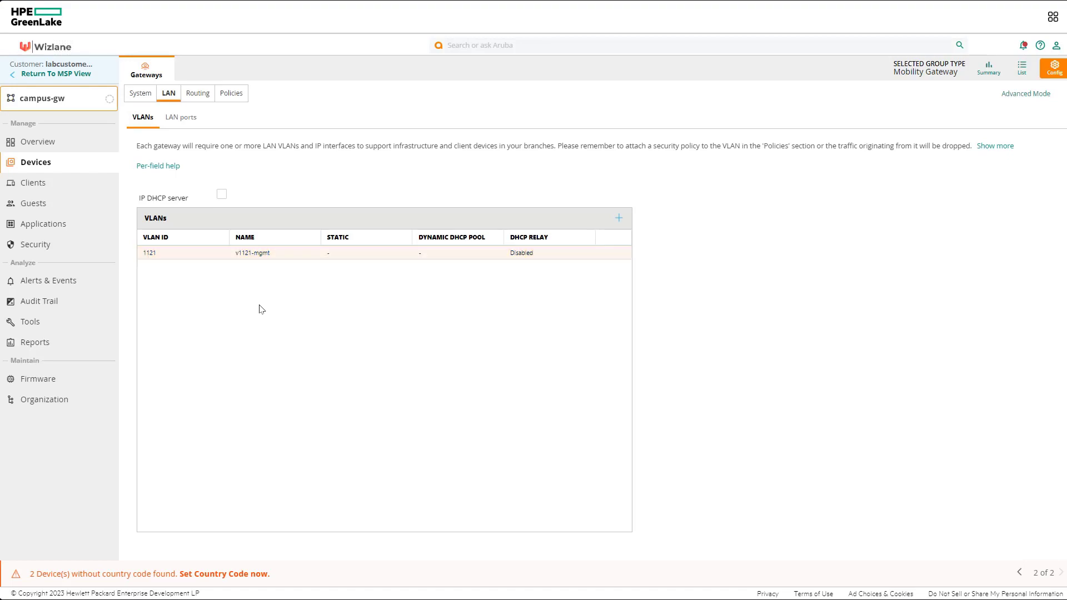
{"action": "left_click", "coordinate": [1027, 75]}
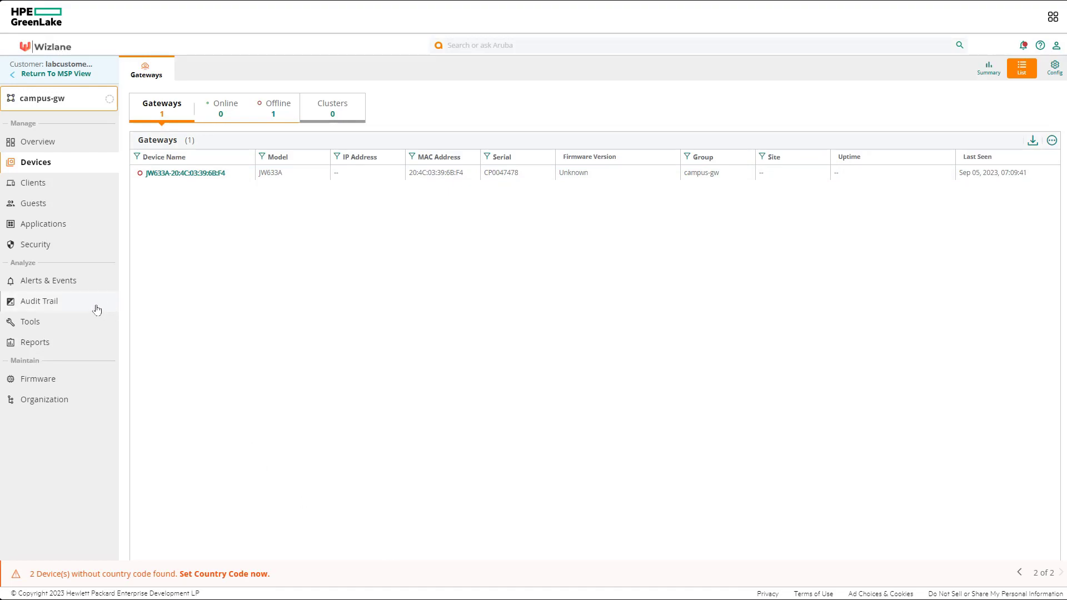
View the details of a 'Gateway configuration updated' event in the Audit Trail, then close them
{"action": "left_click", "coordinate": [56, 310]}
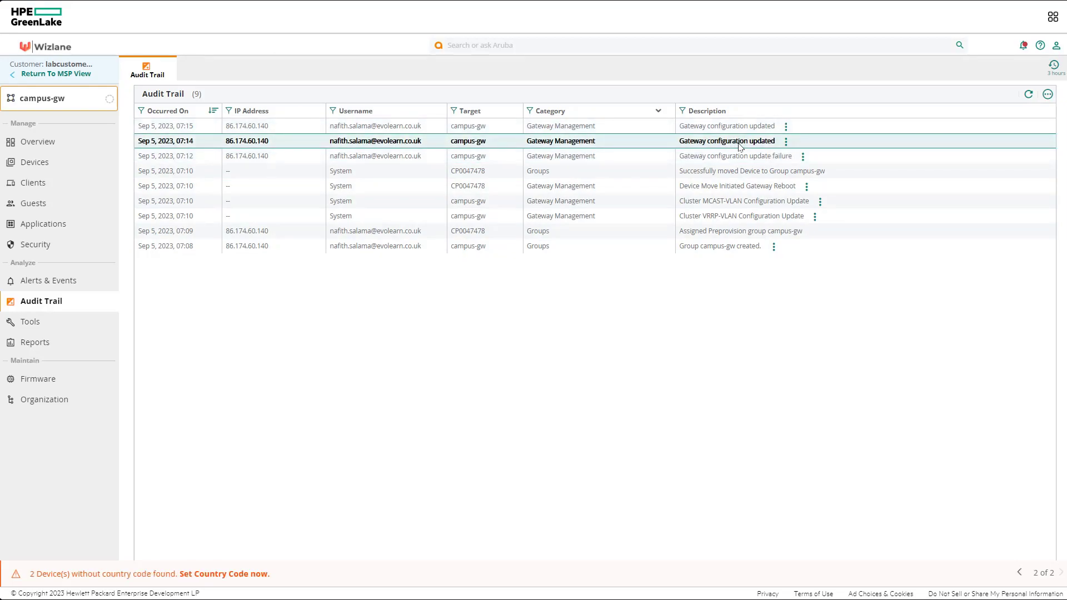
{"action": "left_click", "coordinate": [786, 129]}
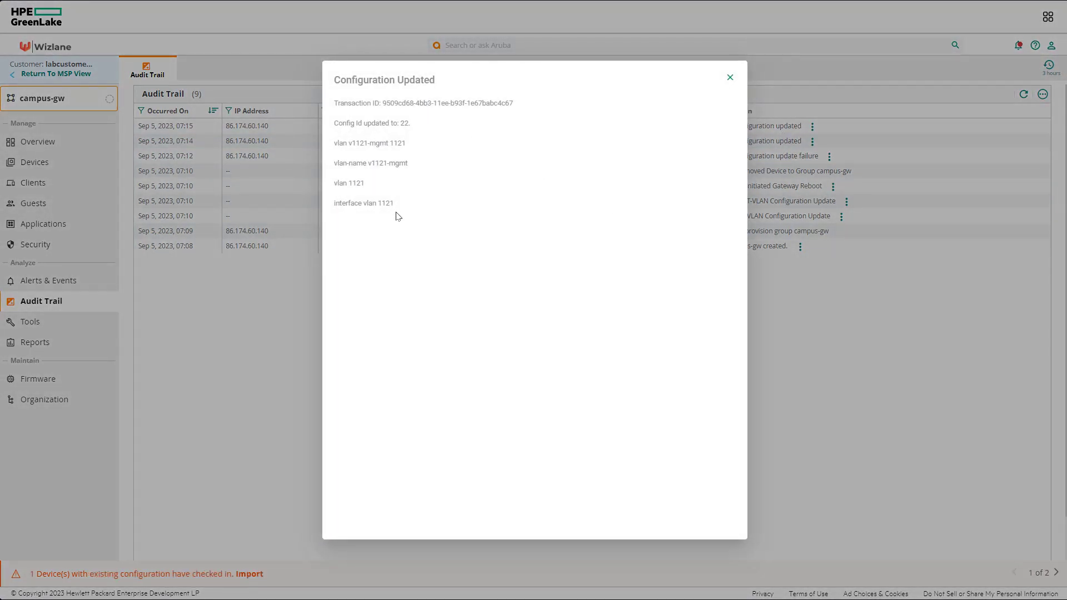
{"action": "left_click", "coordinate": [729, 77]}
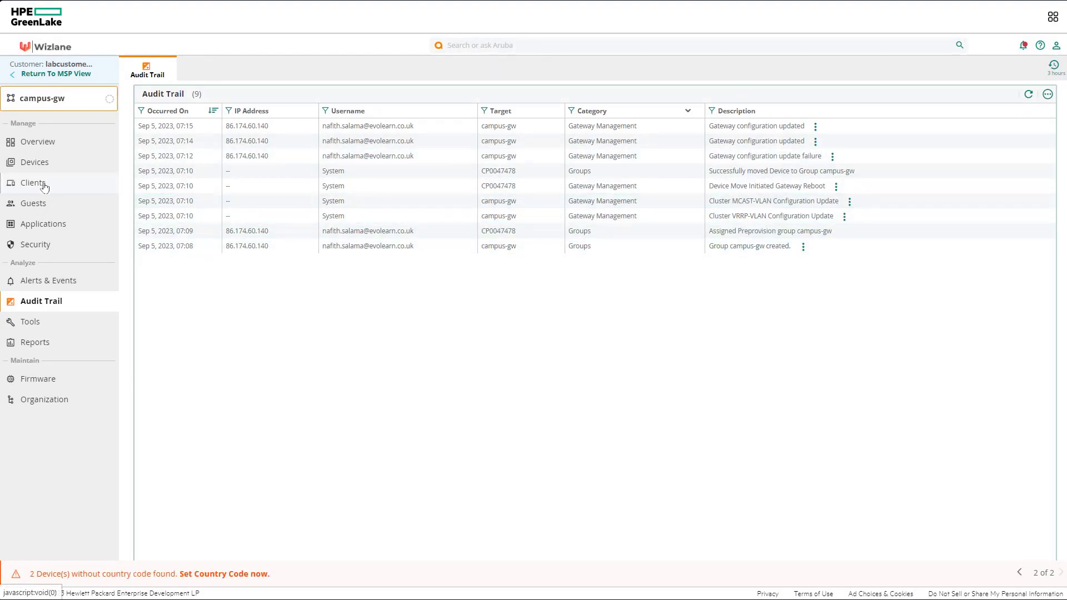
Open the JW633A gateway's Device configuration and exit the Guided Setup without changes
{"action": "left_click", "coordinate": [38, 163]}
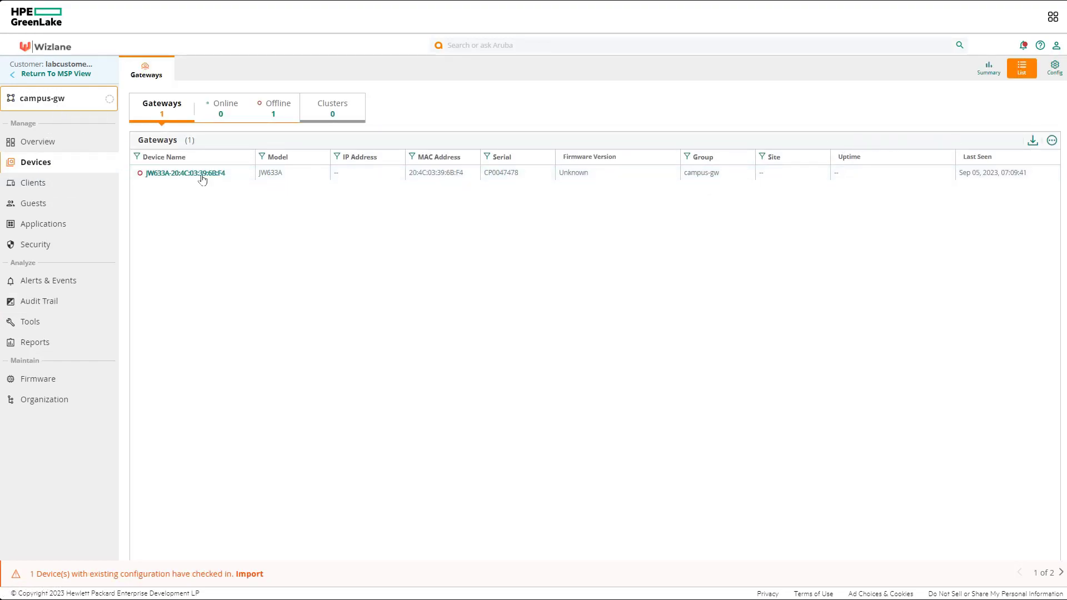
{"action": "left_click", "coordinate": [202, 175]}
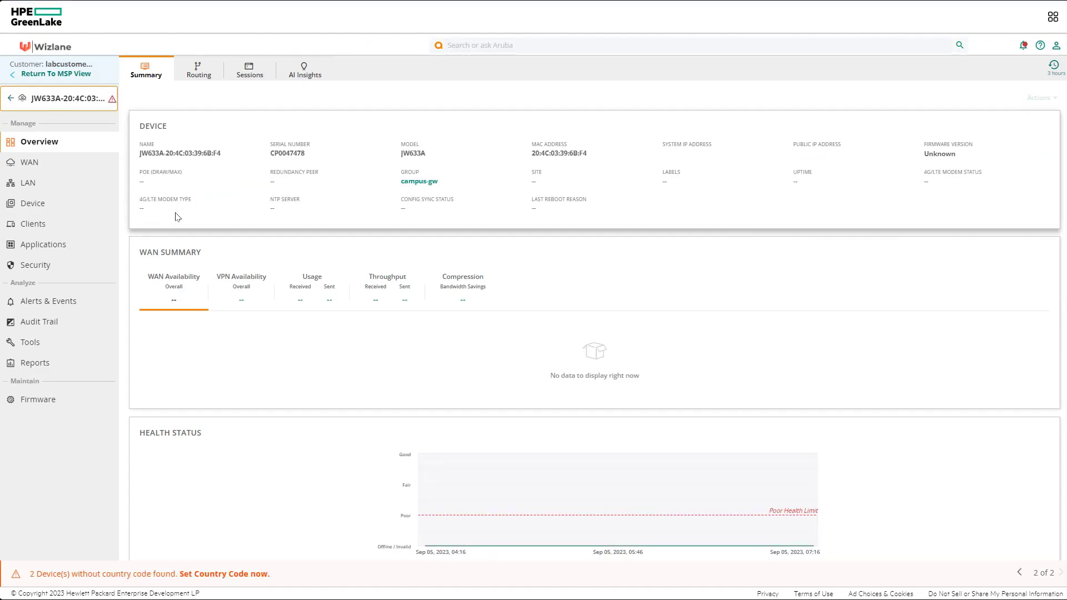
{"action": "left_click", "coordinate": [38, 204]}
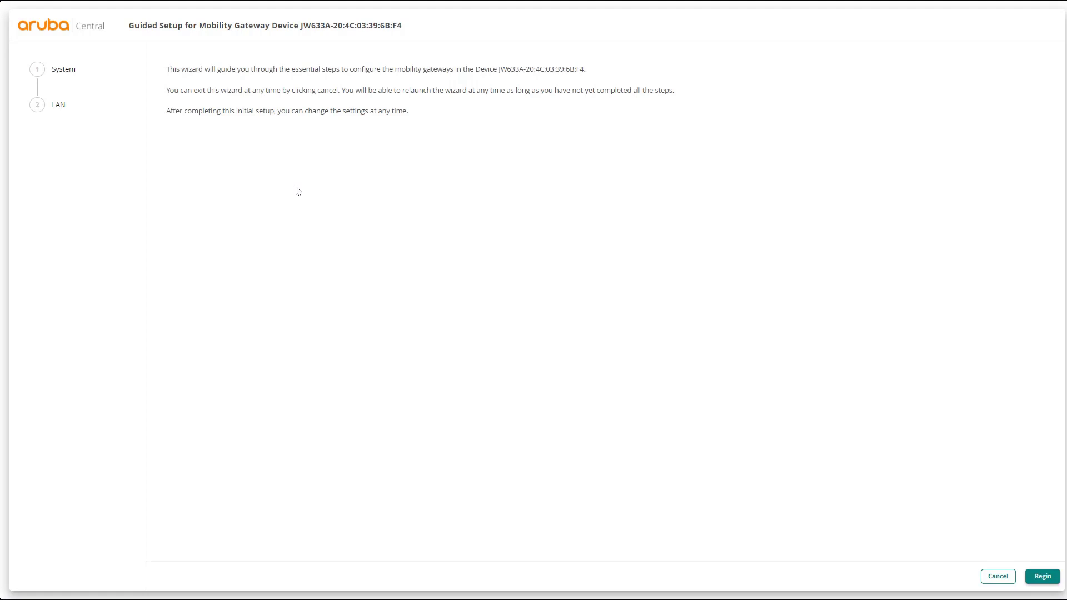
{"action": "left_click", "coordinate": [1000, 579]}
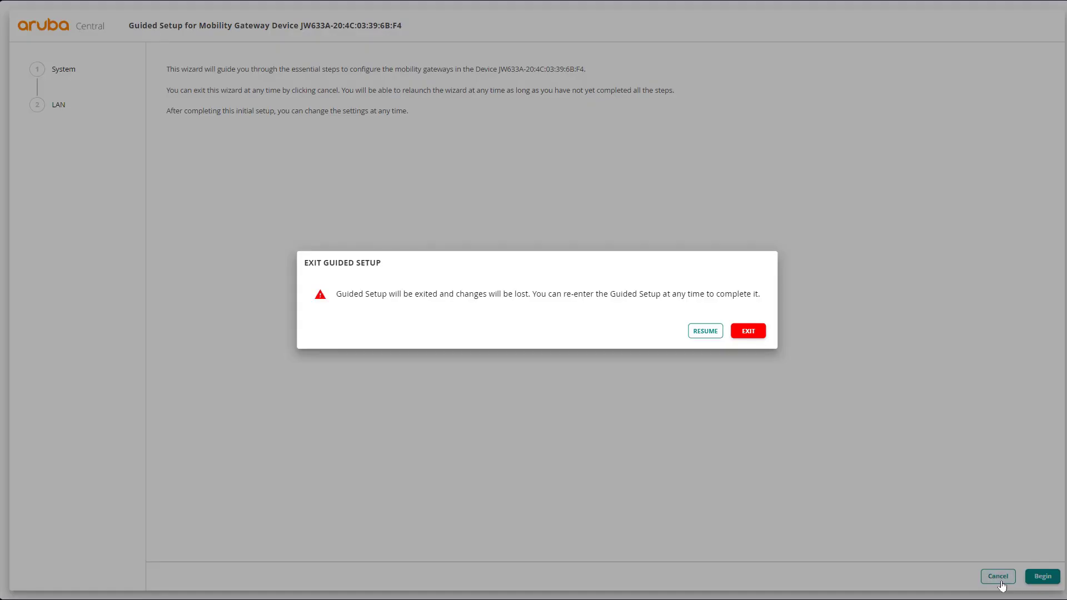
{"action": "left_click", "coordinate": [750, 334]}
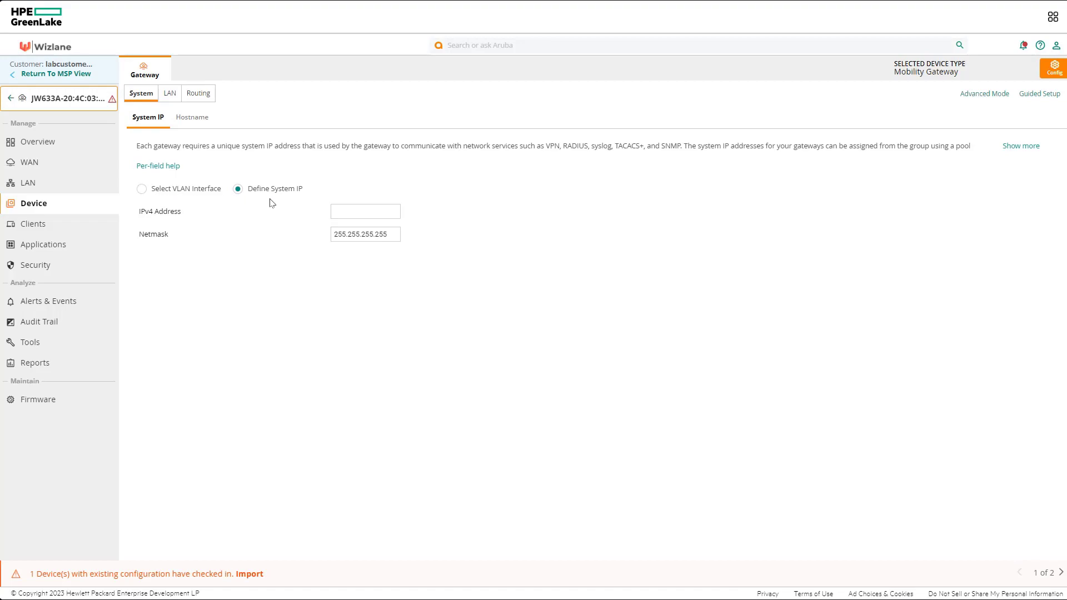
Switch System IP to Select VLAN Interface, using VLAN 1121
{"action": "left_click", "coordinate": [143, 189]}
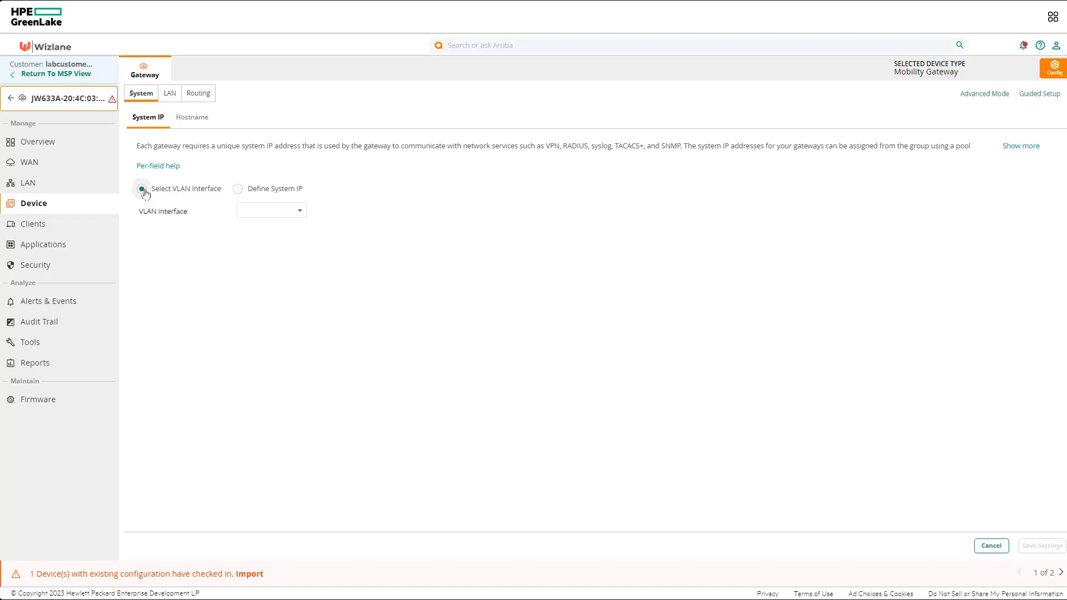
{"action": "left_click", "coordinate": [302, 213]}
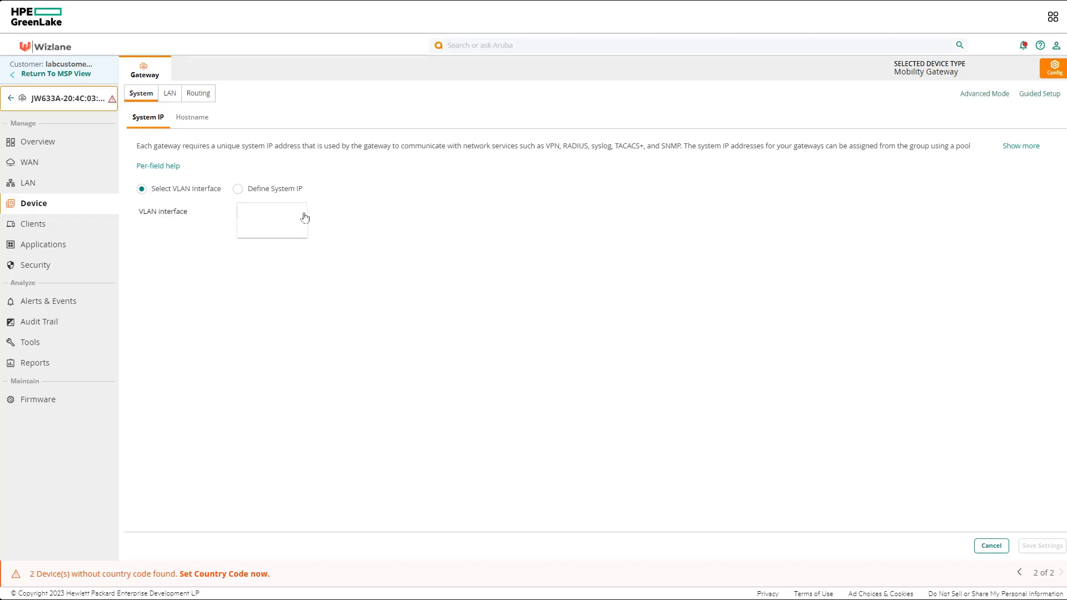
{"action": "left_click", "coordinate": [304, 267]}
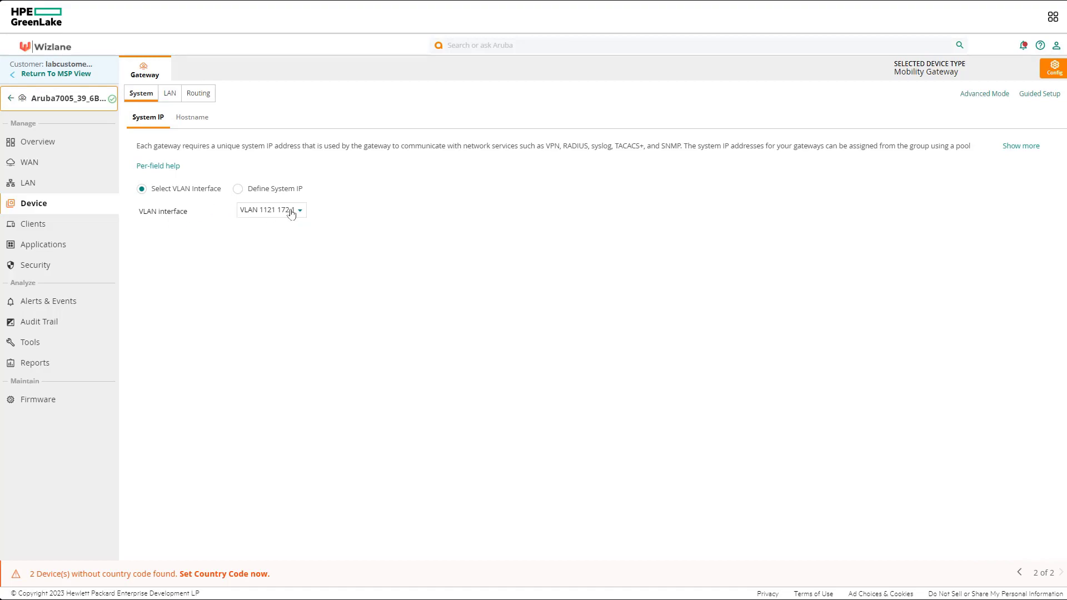
Change the gateway hostname to gw-12, save it, and switch to Advanced Mode
{"action": "left_click", "coordinate": [205, 121]}
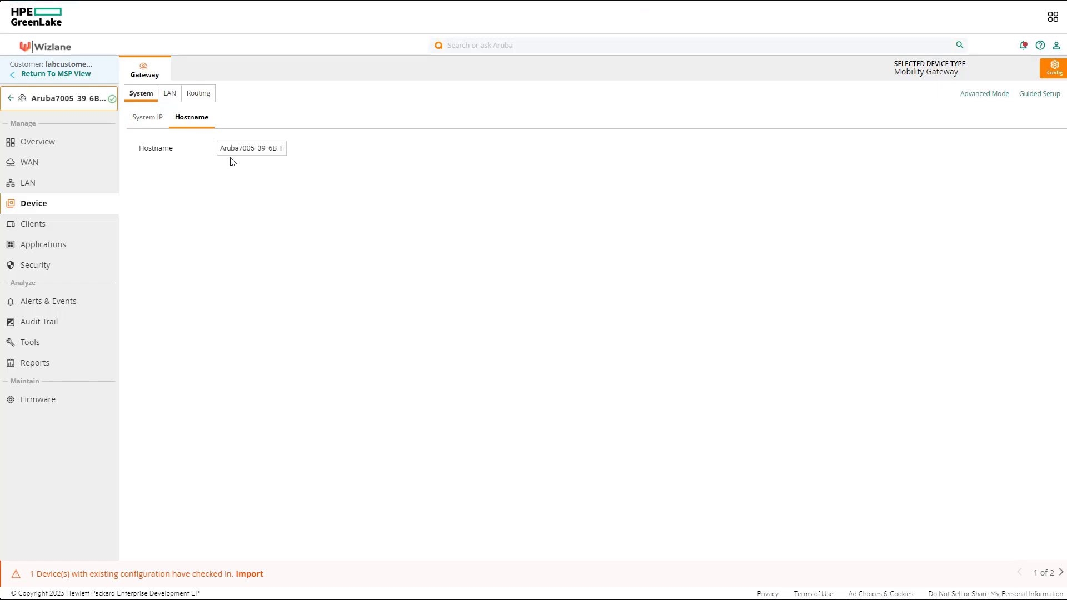
{"action": "double_click", "coordinate": [243, 147]}
{"action": "type", "text": "gw-12"}
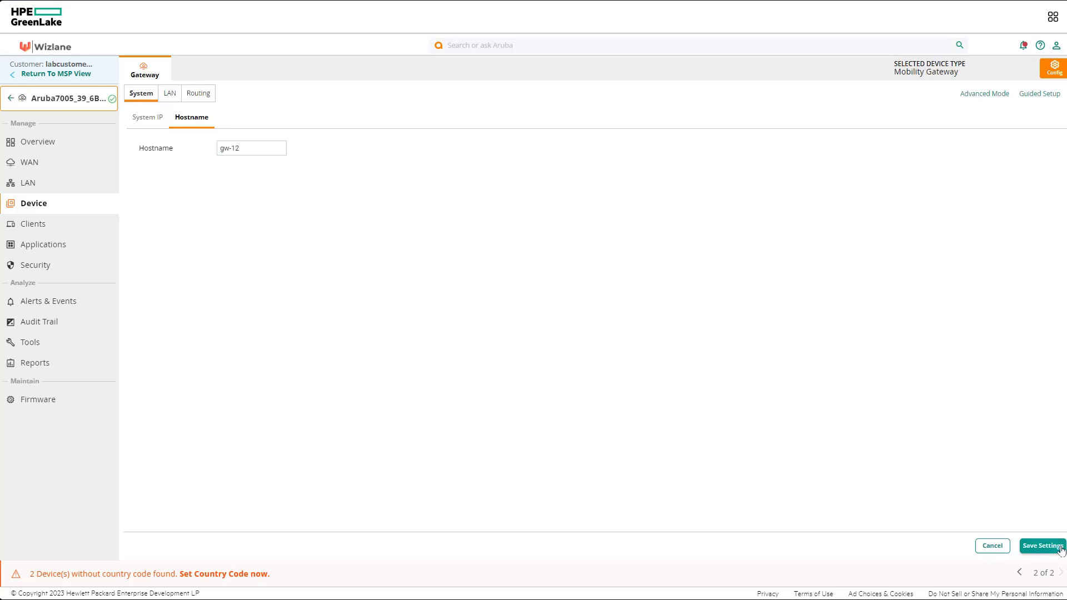
{"action": "left_click", "coordinate": [1042, 545]}
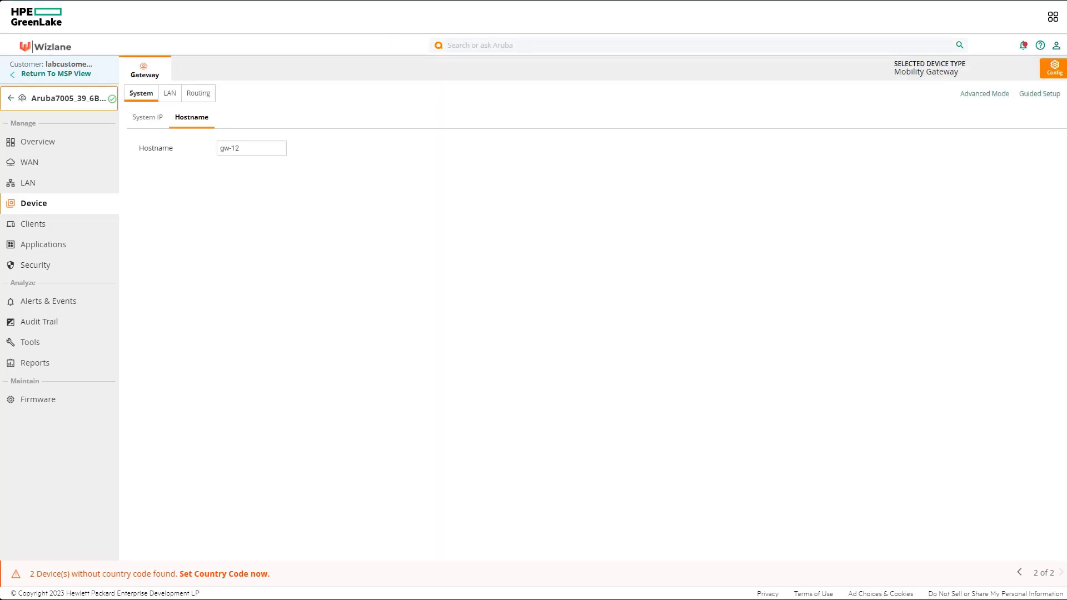
{"action": "left_click", "coordinate": [988, 95]}
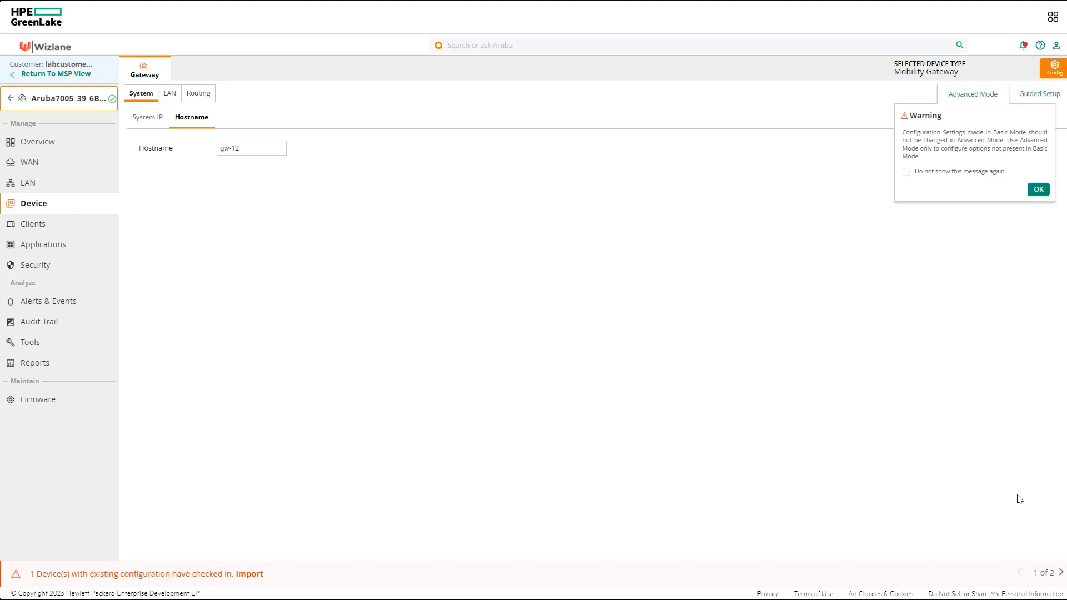
Replace the gateway admin password in Basic Info, confirm it, and save the settings
{"action": "left_click", "coordinate": [1037, 190]}
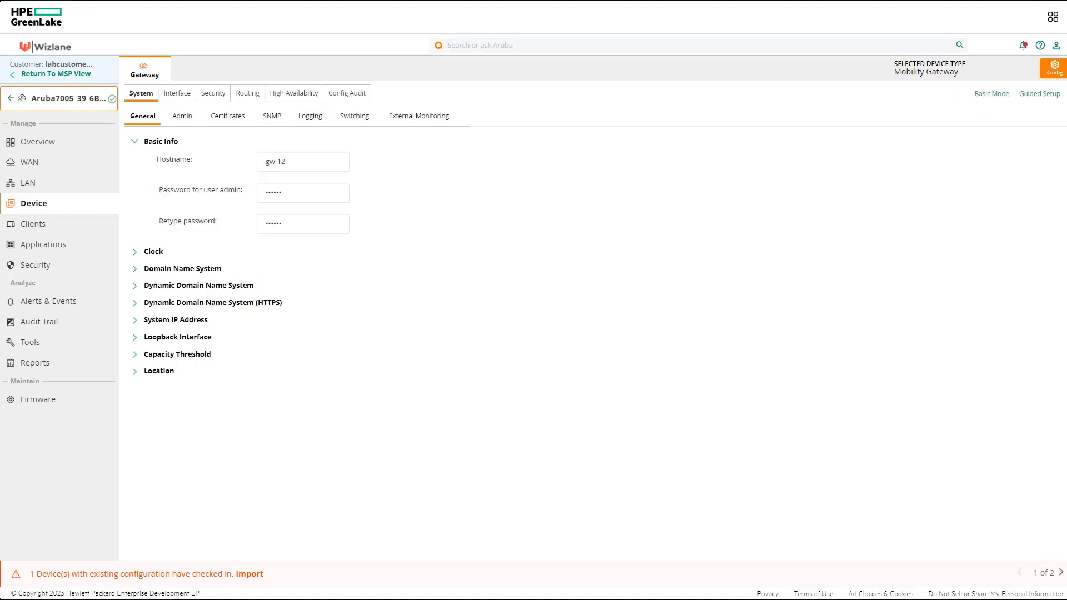
{"action": "double_click", "coordinate": [311, 193]}
{"action": "type", "text": "•••••"}
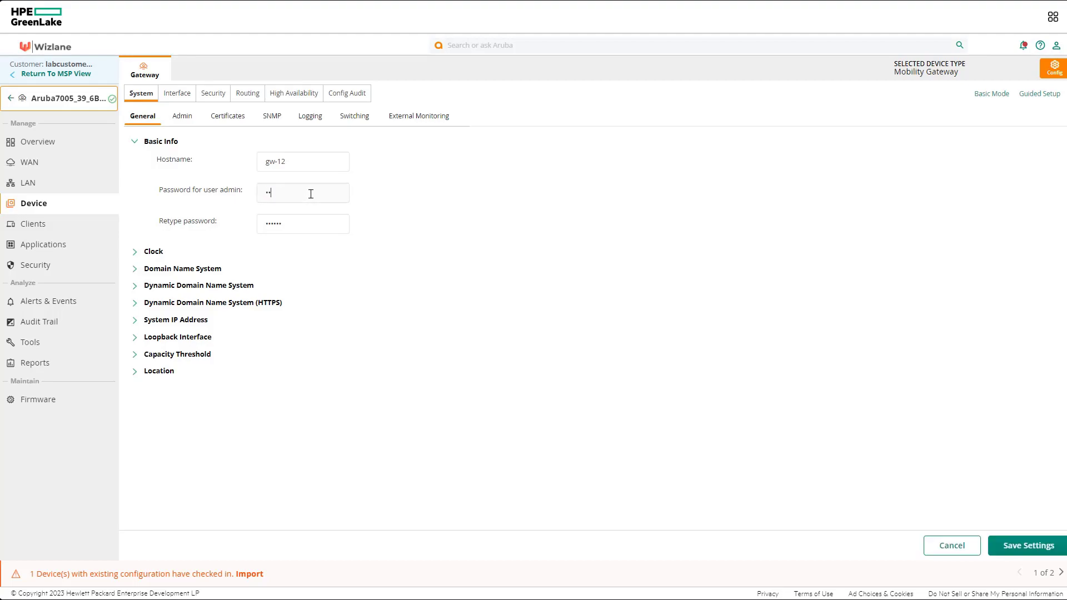
{"action": "type", "text": "•••"}
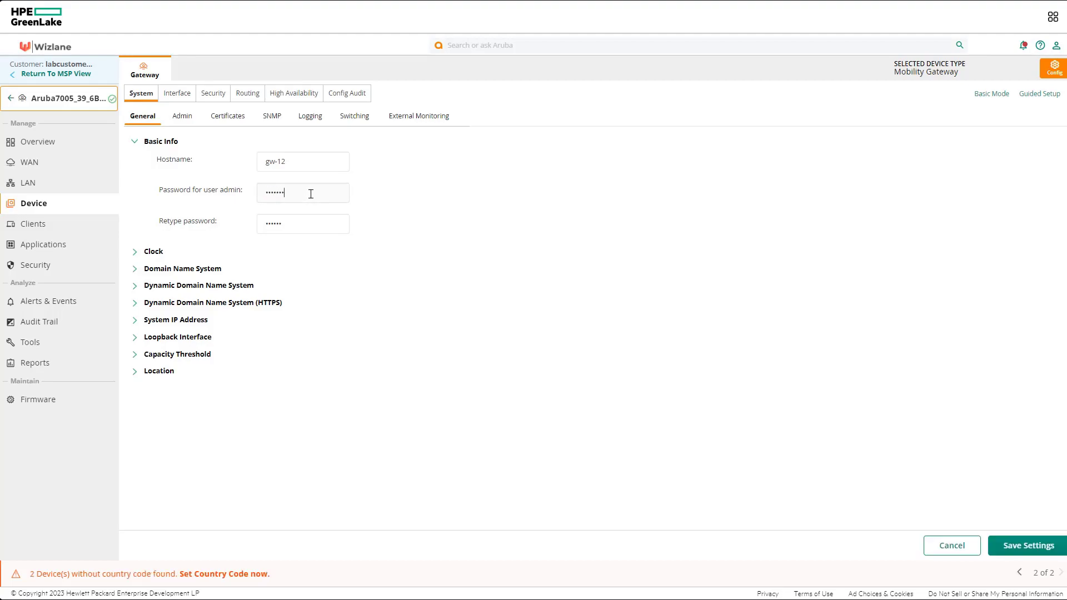
{"action": "key", "text": "Tab"}
{"action": "type", "text": "•••••••"}
{"action": "left_click", "coordinate": [1043, 546]}
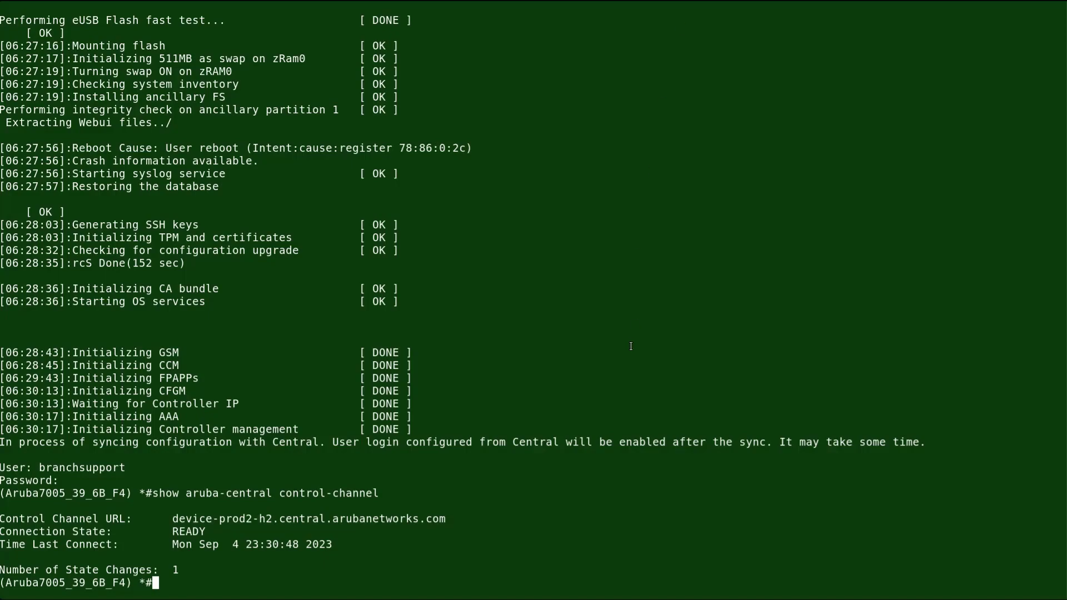
Refresh the serial console prompt to show the gateway now named gw-12
{"action": "key", "text": "Return"}
{"action": "key", "text": "Return"}
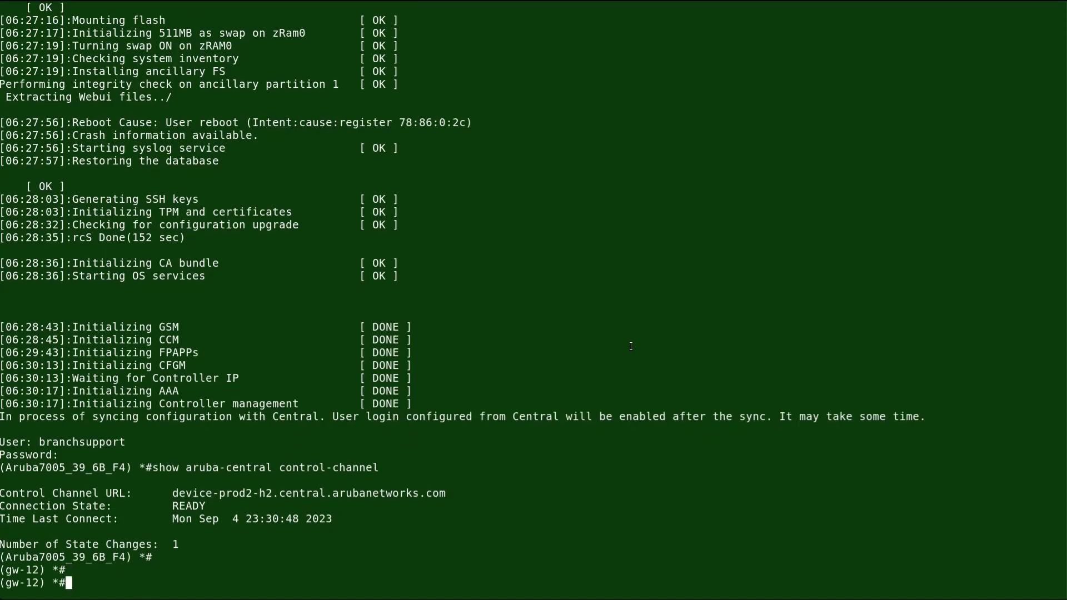